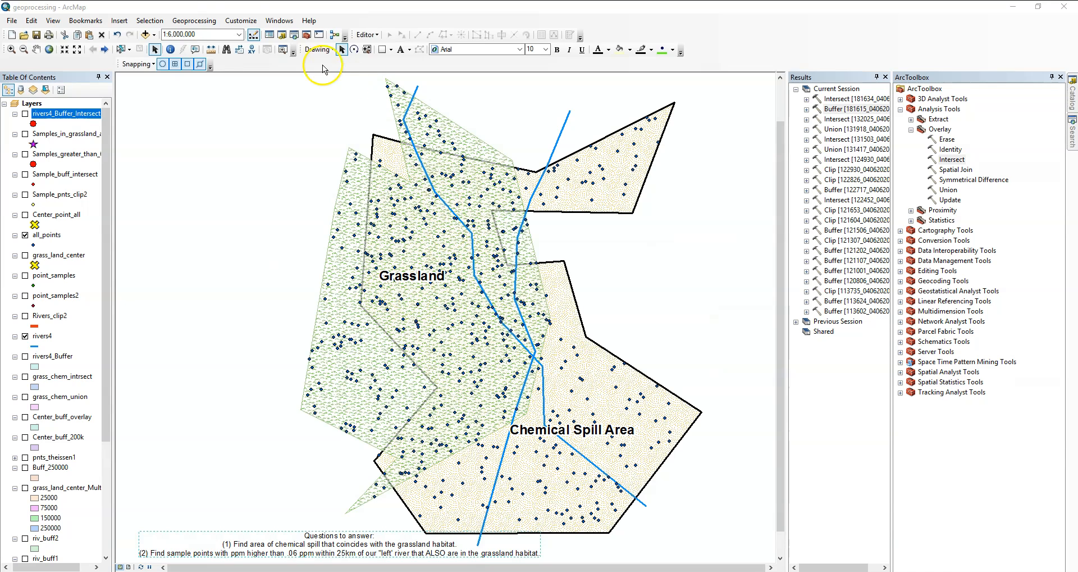
- Intersect the grassland and chemical_spill_area layers, saving the output feature class as Pollution_intersect
{"action": "left_click", "coordinate": [191, 21]}
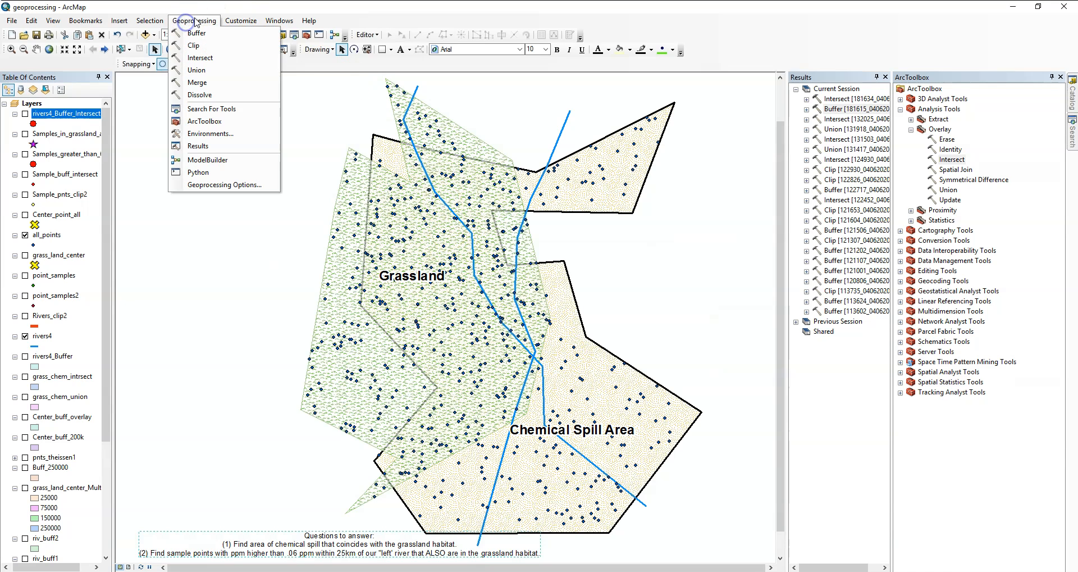
{"action": "left_click", "coordinate": [199, 57]}
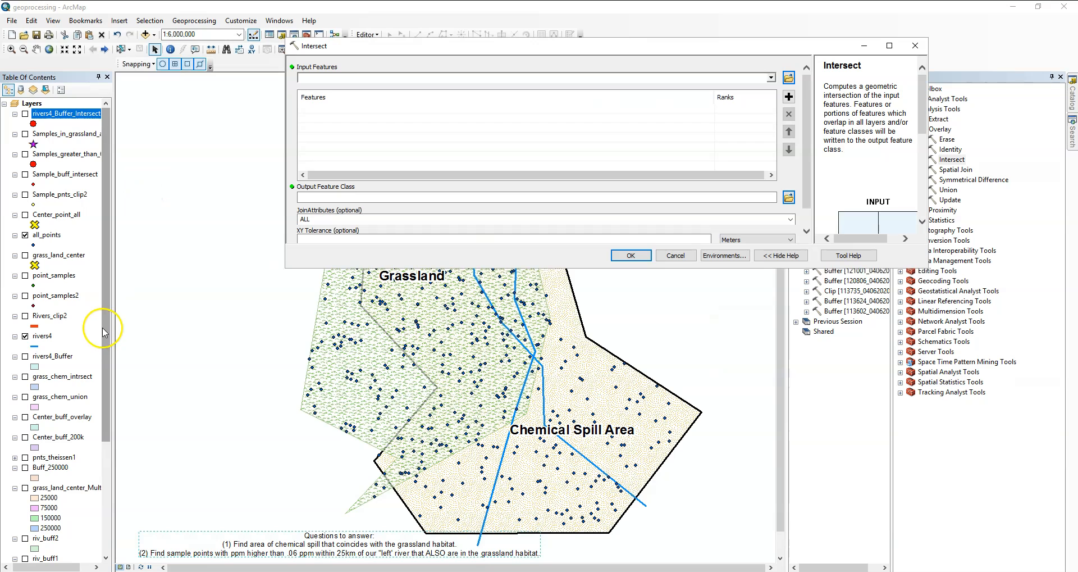
{"action": "left_click_drag", "start_coordinate": [104, 329], "coordinate": [124, 491]}
{"action": "left_click_drag", "start_coordinate": [47, 467], "coordinate": [434, 132]}
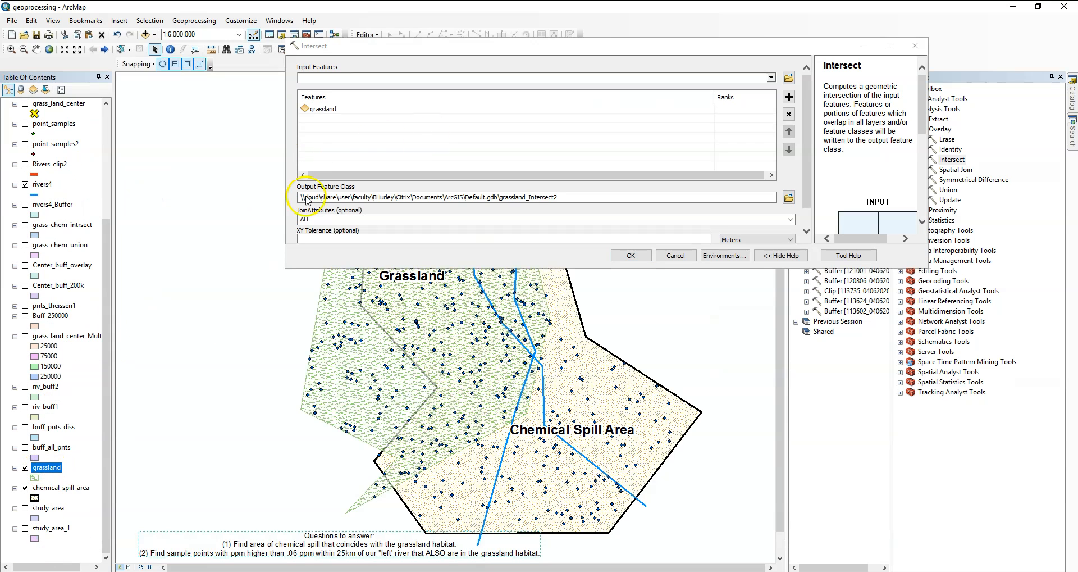
{"action": "left_click_drag", "start_coordinate": [56, 487], "coordinate": [323, 199]}
{"action": "left_click_drag", "start_coordinate": [358, 120], "coordinate": [359, 119]}
{"action": "left_click", "coordinate": [789, 196]}
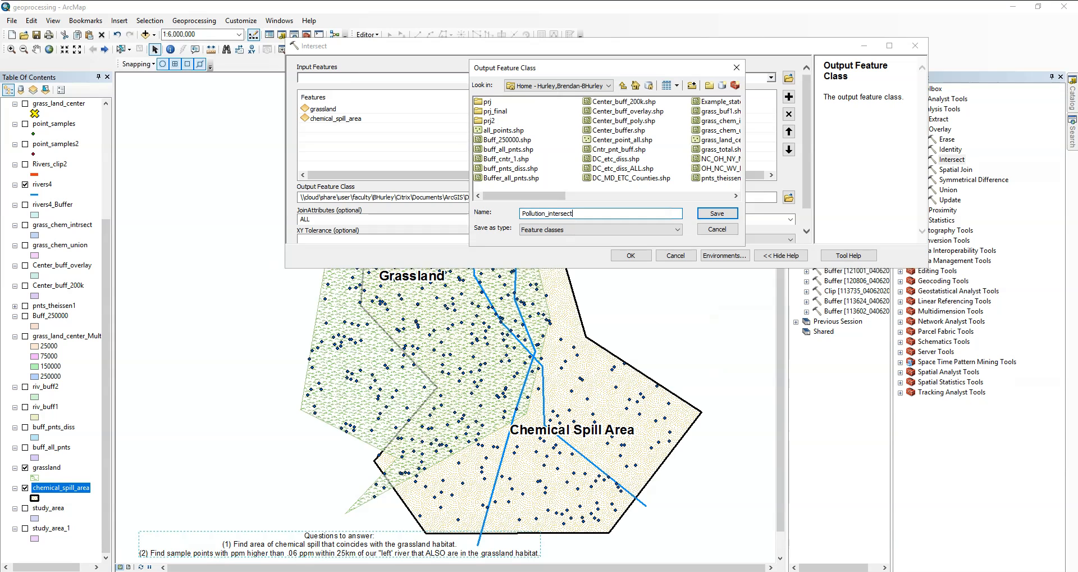
{"action": "type", "text": "t"}
{"action": "left_click", "coordinate": [717, 213]}
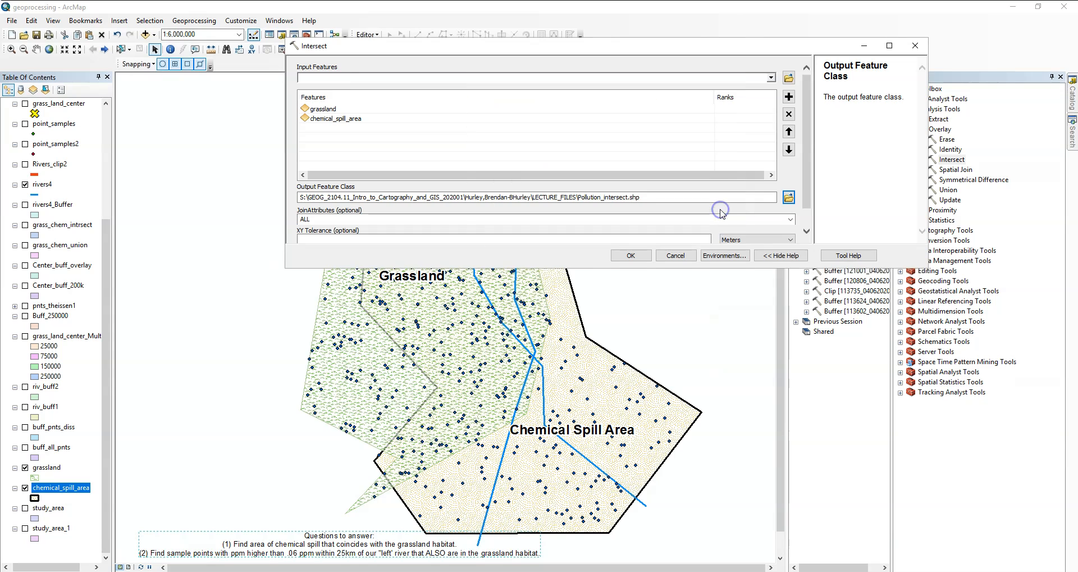
{"action": "left_click", "coordinate": [631, 257]}
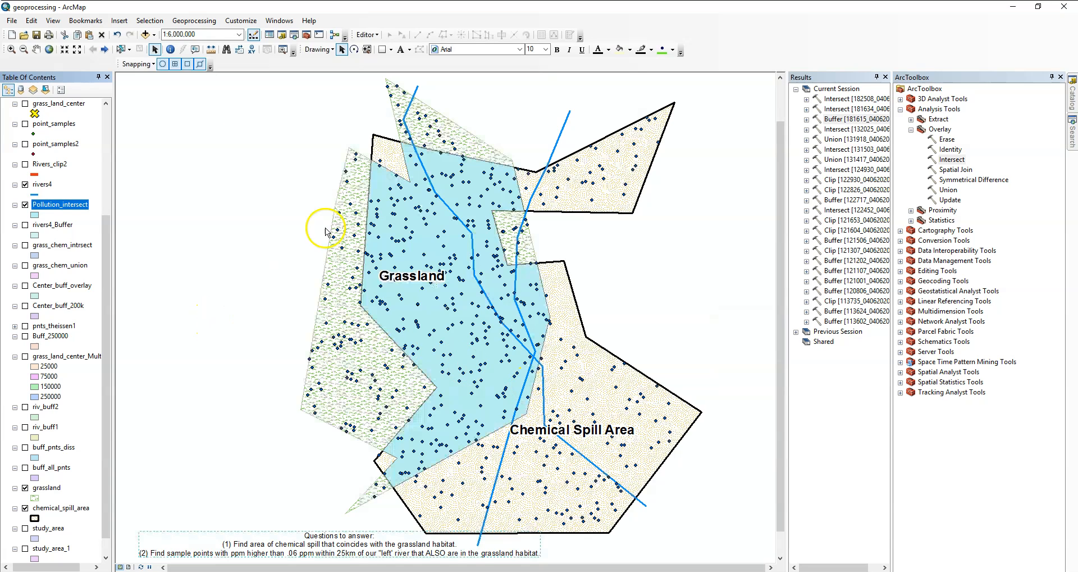
- Add a Double field named Area_km to the Pollution_intersect attribute table
{"action": "right_click", "coordinate": [45, 203]}
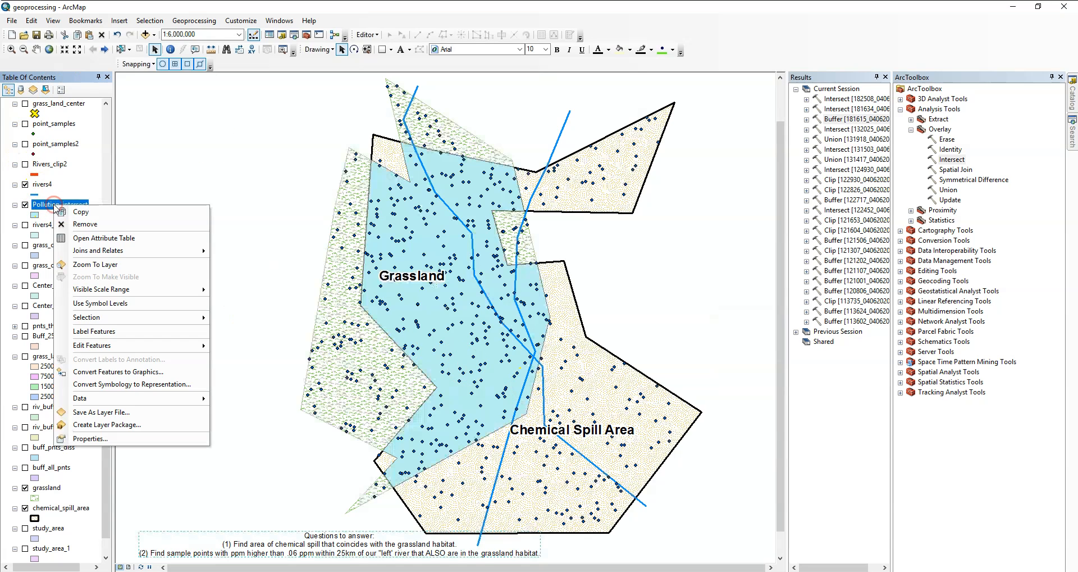
{"action": "left_click", "coordinate": [105, 237]}
{"action": "left_click_drag", "start_coordinate": [406, 272], "coordinate": [557, 243]}
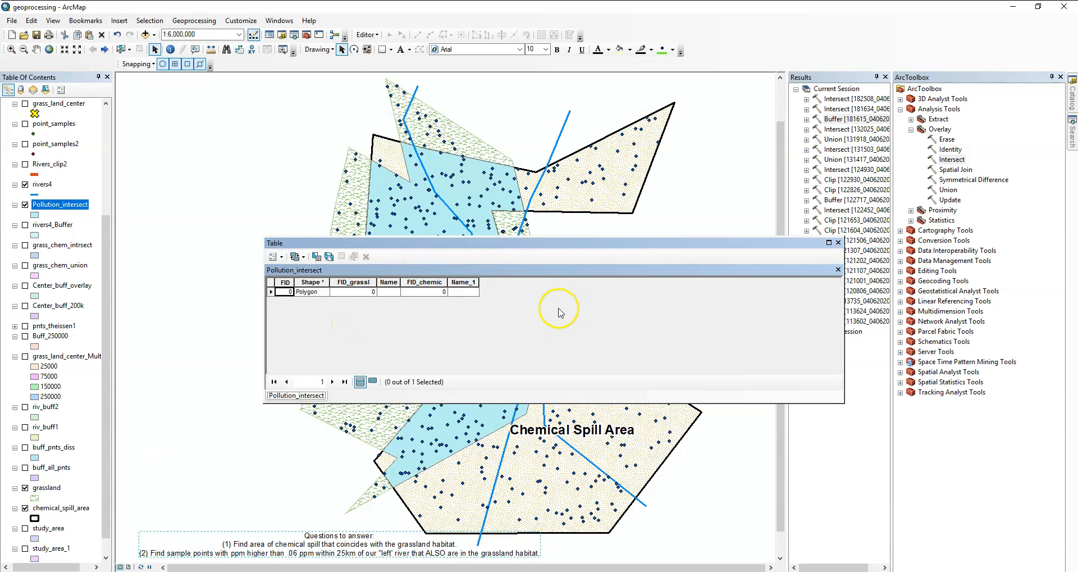
{"action": "left_click", "coordinate": [282, 257]}
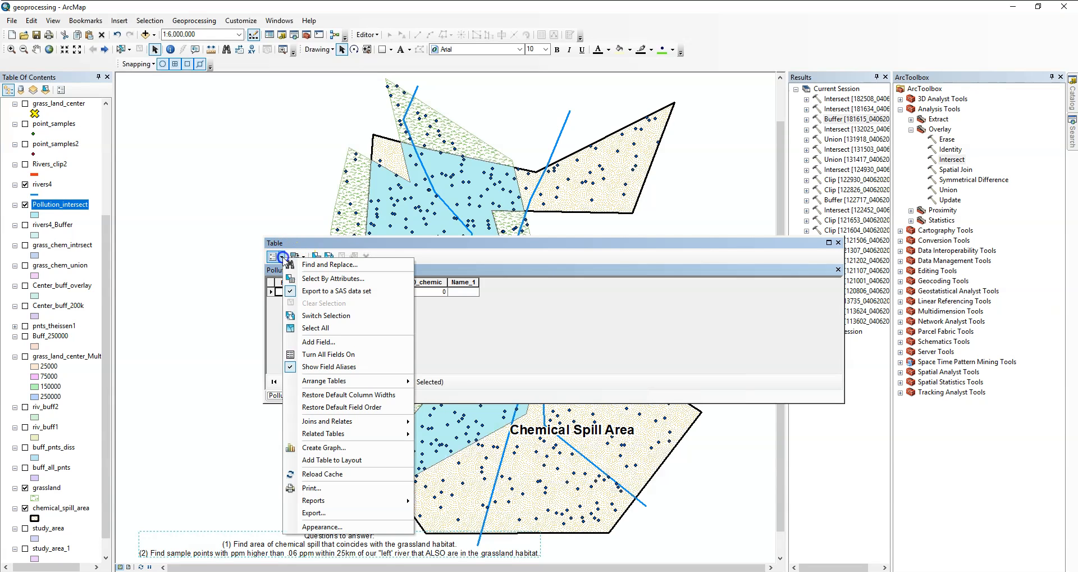
{"action": "left_click", "coordinate": [320, 342]}
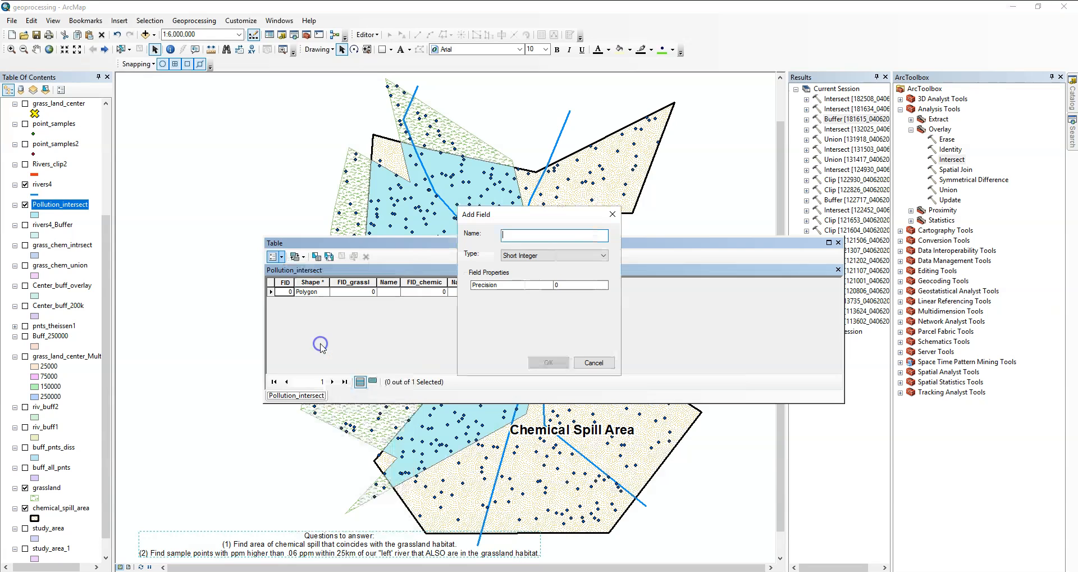
{"action": "left_click", "coordinate": [602, 256]}
{"action": "left_click", "coordinate": [524, 288]}
{"action": "left_click", "coordinate": [529, 236]}
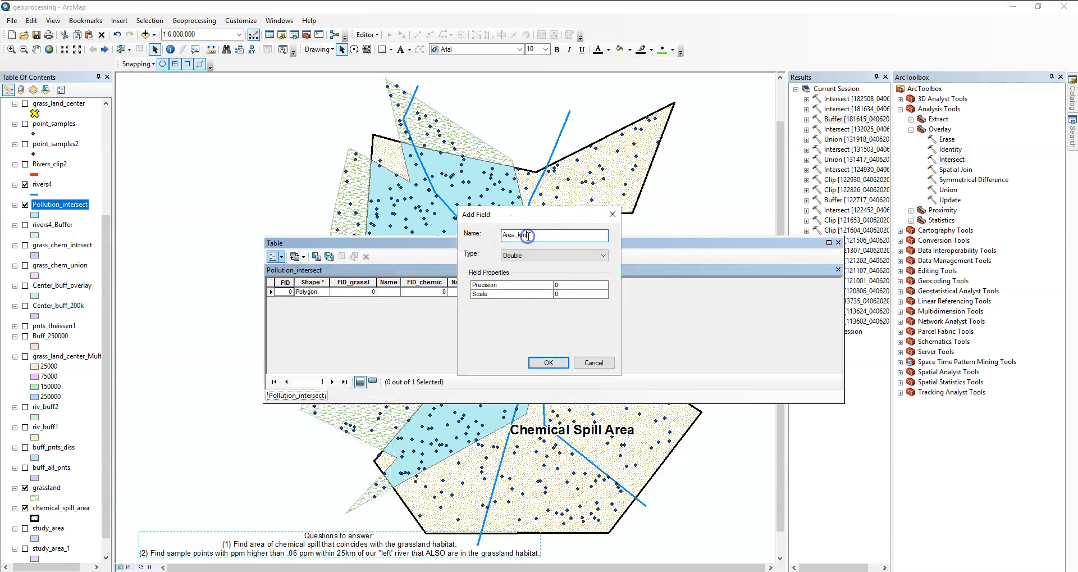
{"action": "left_click", "coordinate": [549, 362]}
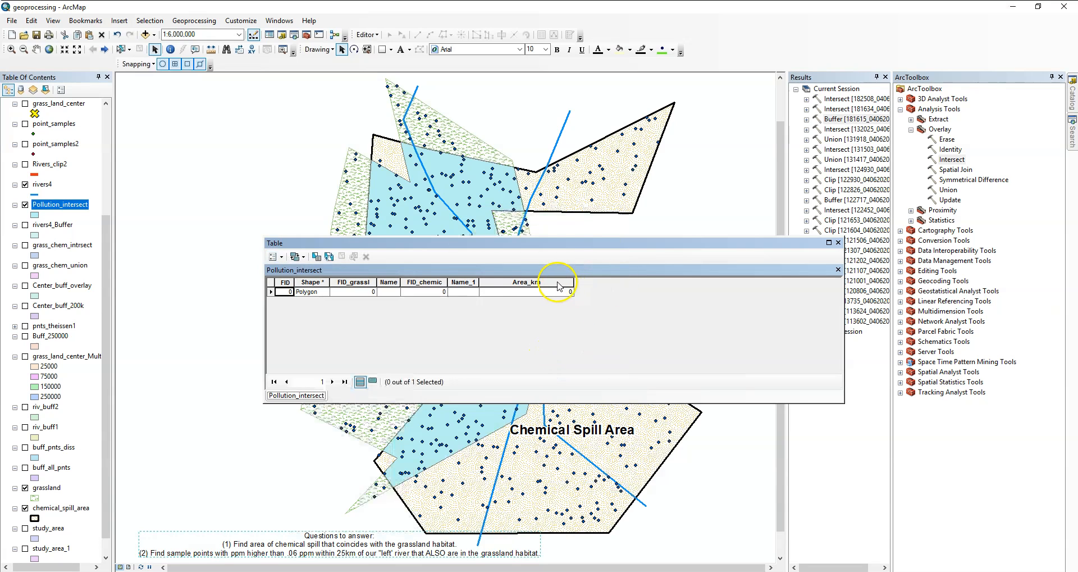
- Calculate the polygon's area in square kilometers into the Area_km field, and close the table
{"action": "right_click", "coordinate": [507, 282]}
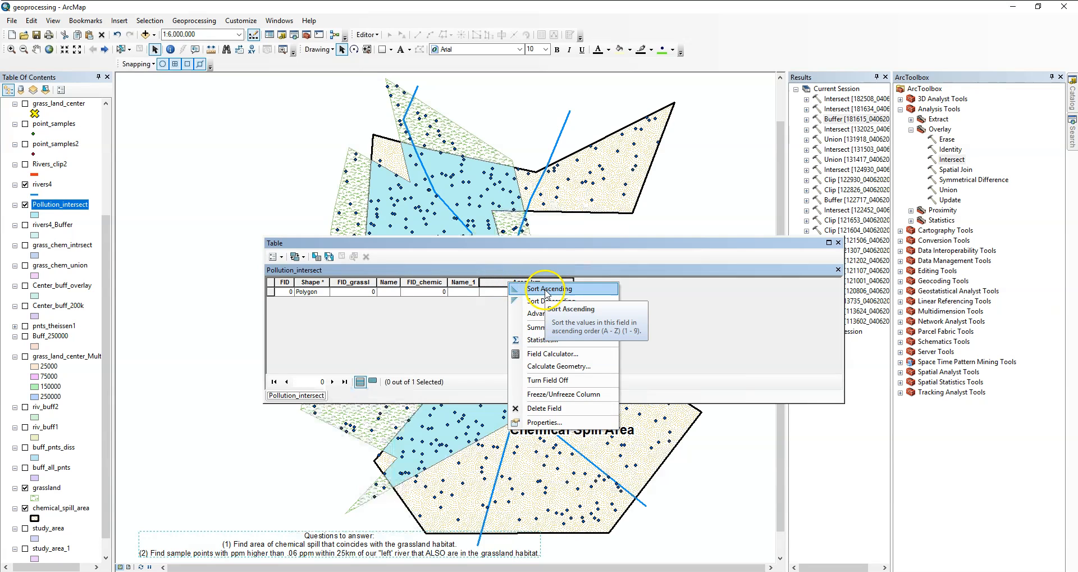
{"action": "left_click", "coordinate": [538, 366]}
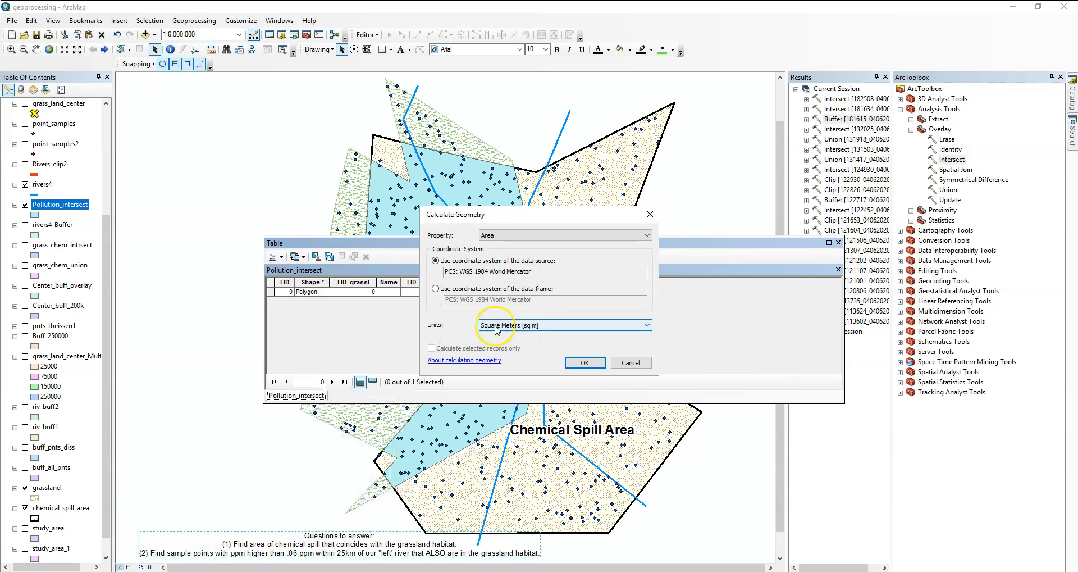
{"action": "left_click", "coordinate": [645, 325]}
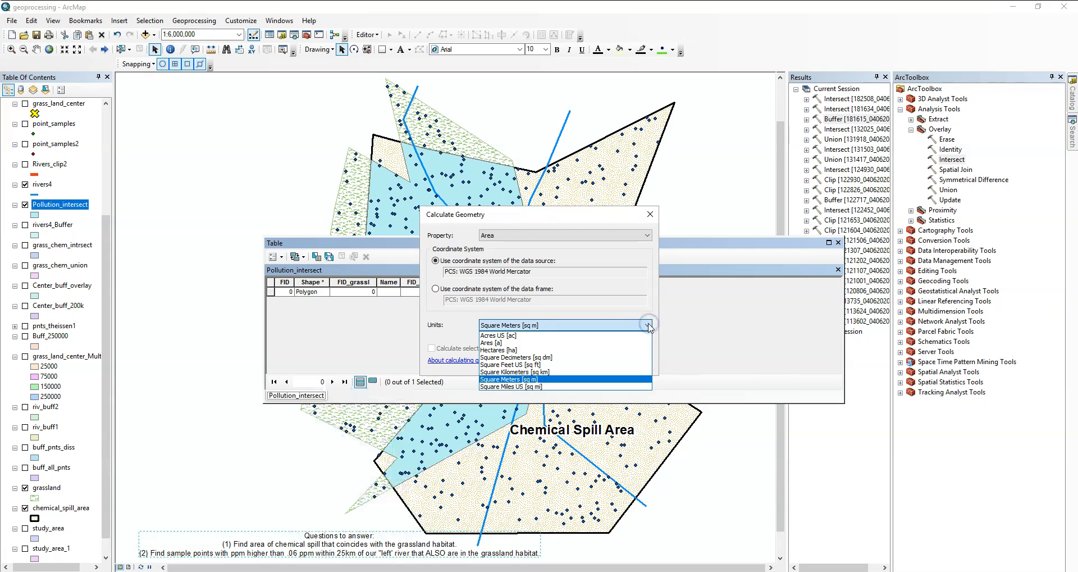
{"action": "left_click", "coordinate": [515, 372]}
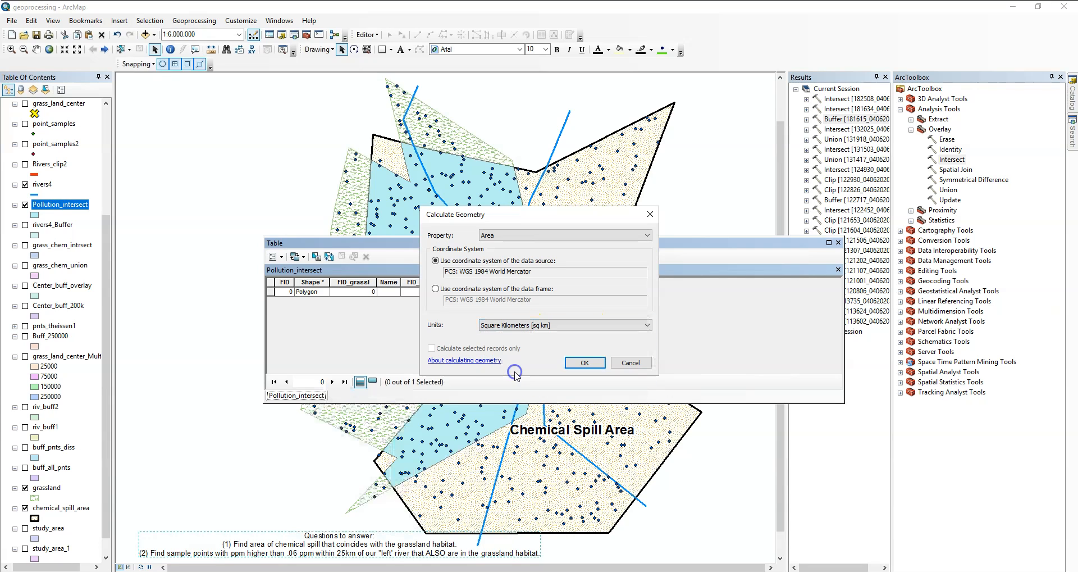
{"action": "left_click", "coordinate": [584, 363]}
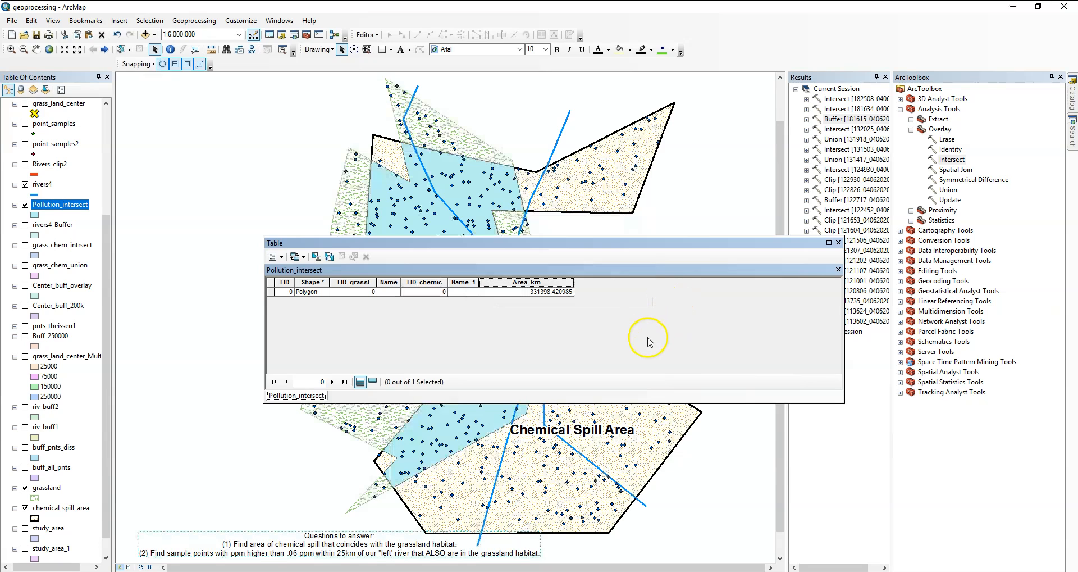
{"action": "left_click", "coordinate": [839, 243]}
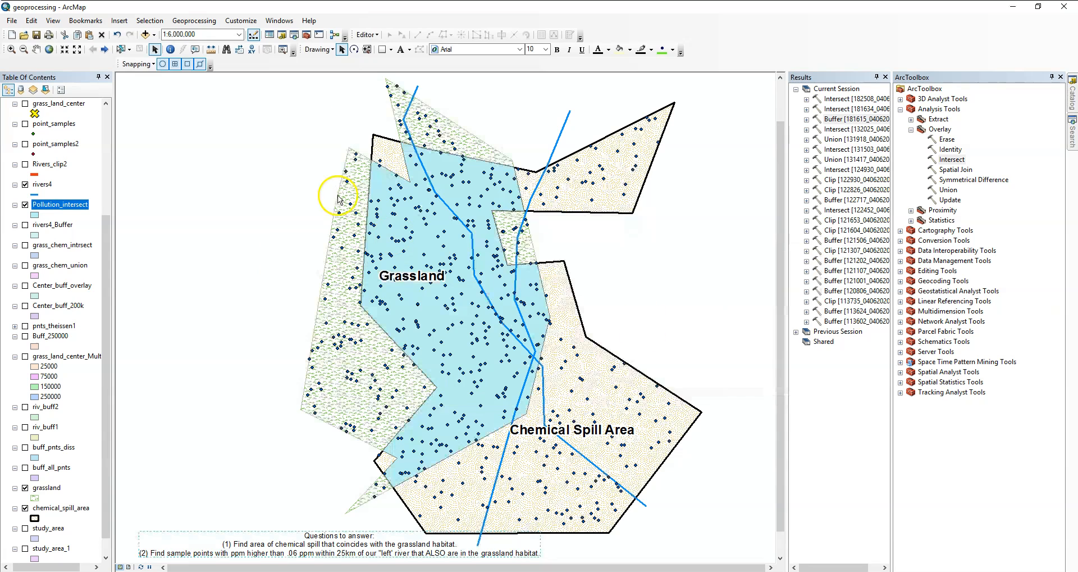
- Hide the Pollution_intersect layer and select the left river's record, FID 1, in the rivers4 attribute table
{"action": "left_click", "coordinate": [25, 205]}
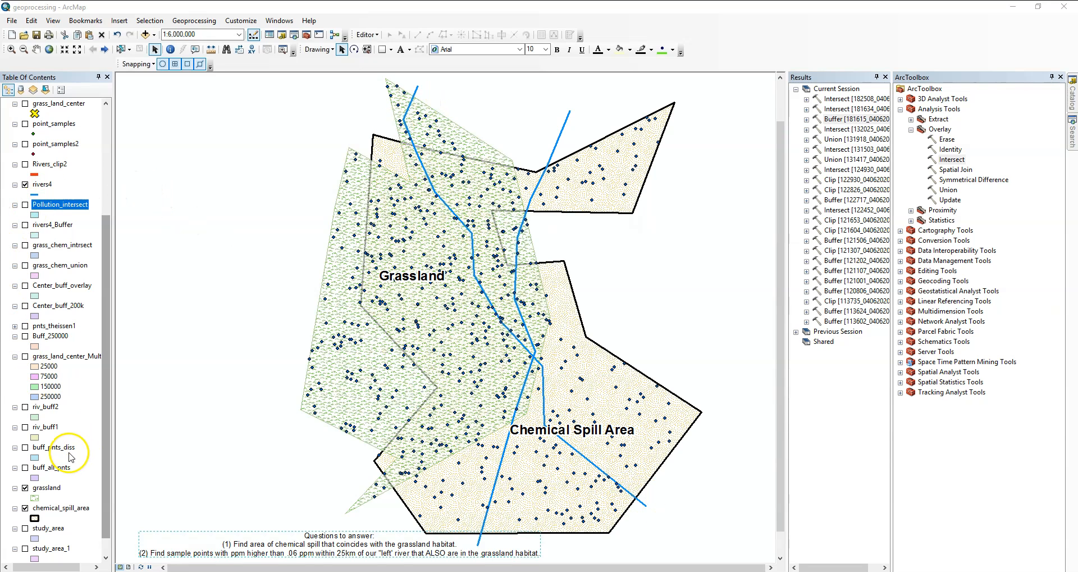
{"action": "left_click", "coordinate": [42, 185]}
{"action": "right_click", "coordinate": [44, 186]}
{"action": "left_click", "coordinate": [96, 220]}
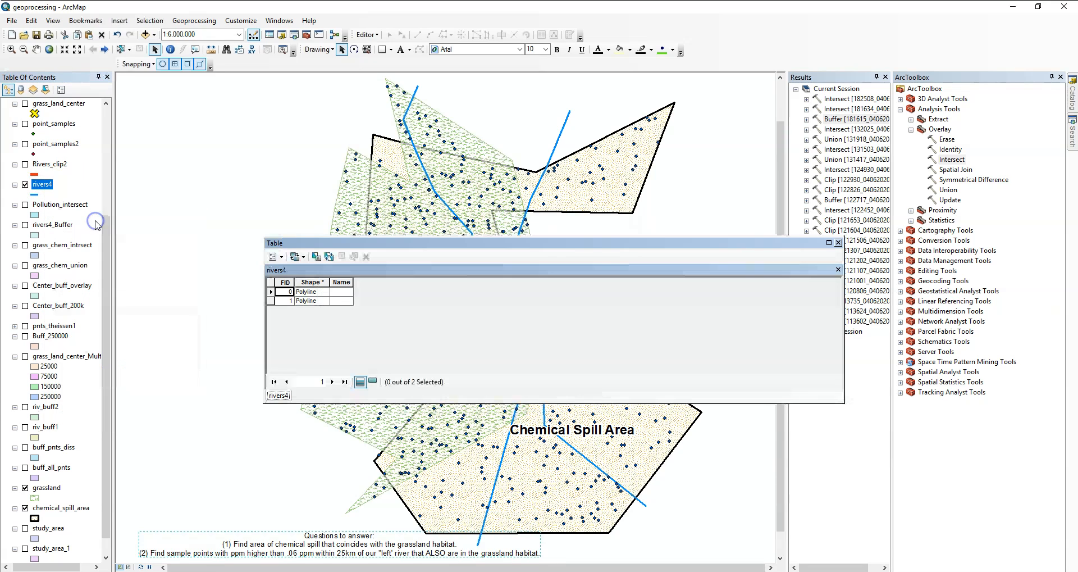
{"action": "left_click_drag", "start_coordinate": [812, 222], "coordinate": [808, 223]}
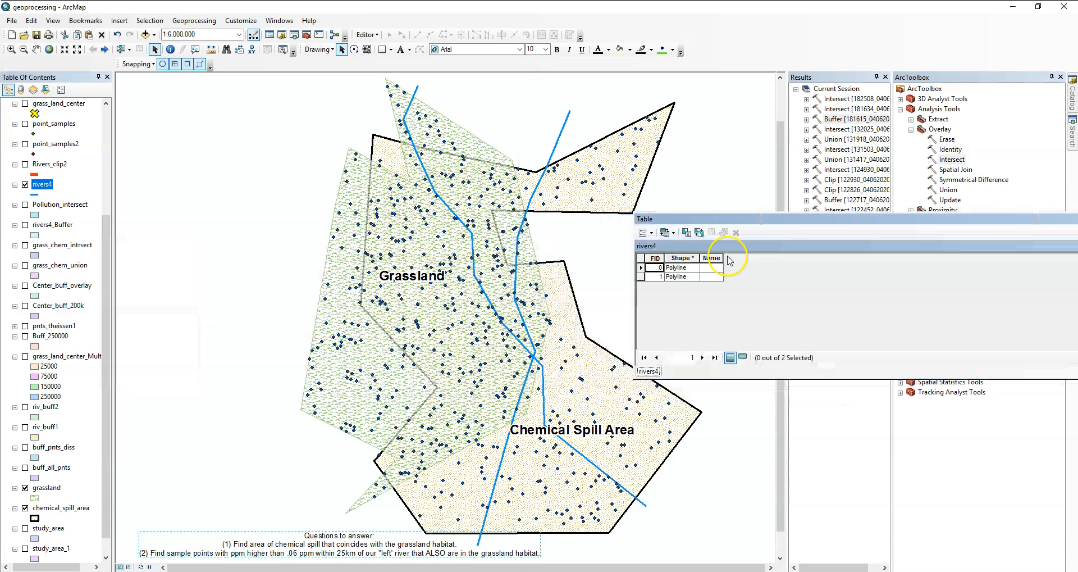
{"action": "left_click", "coordinate": [641, 276]}
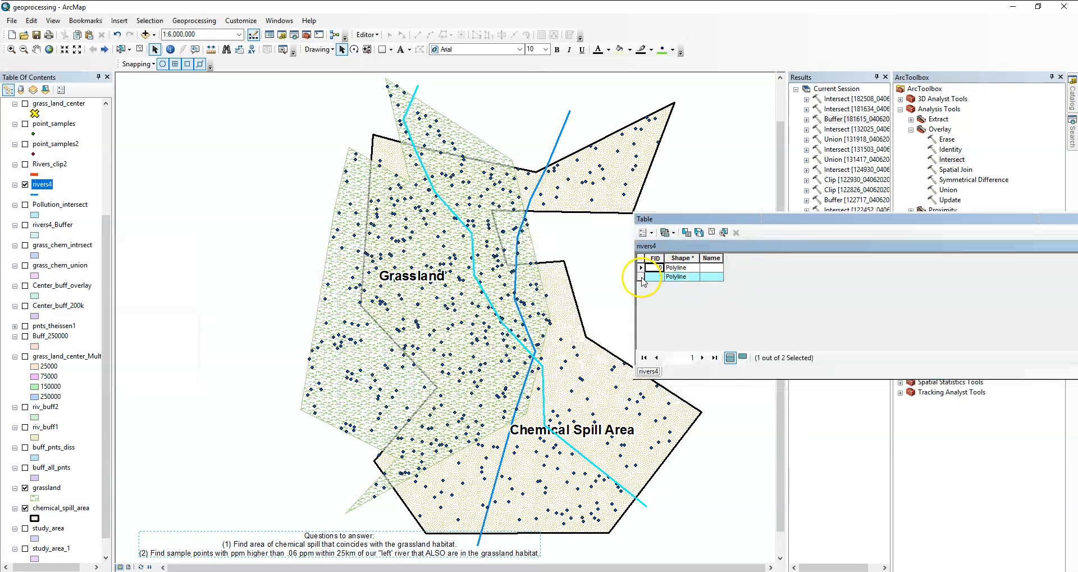
- Buffer the selected river in rivers4 by 25 kilometers, saving the output feature class as left_riv_buff
{"action": "left_click", "coordinate": [180, 23]}
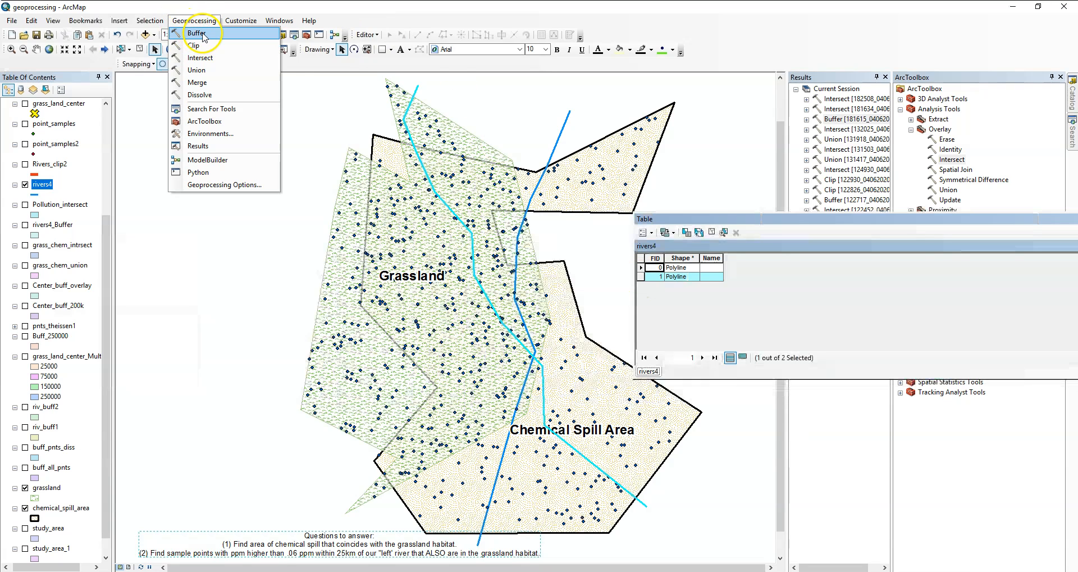
{"action": "left_click", "coordinate": [203, 35]}
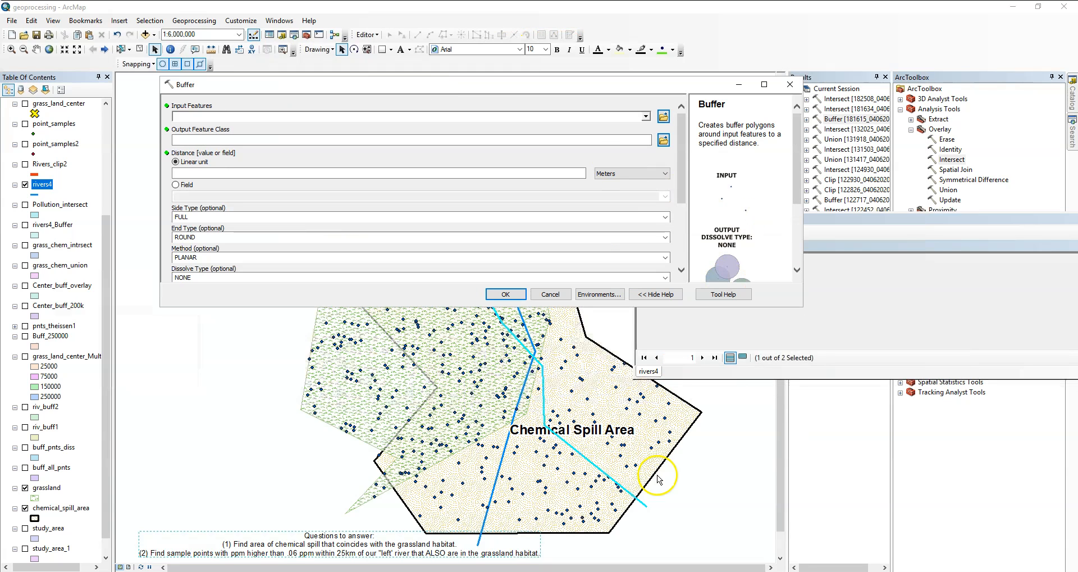
{"action": "left_click_drag", "start_coordinate": [479, 83], "coordinate": [674, 58]}
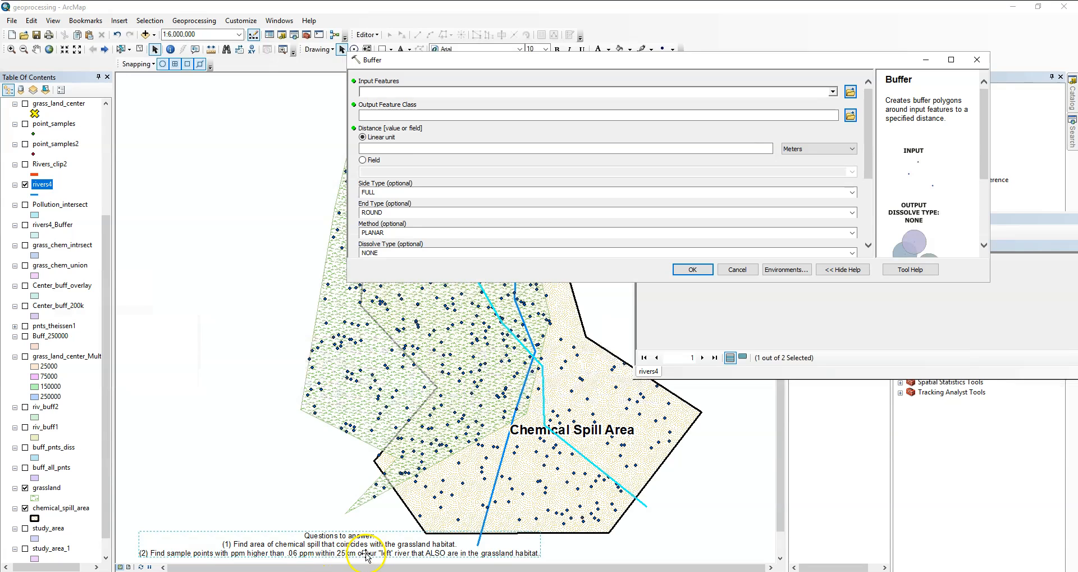
{"action": "left_click_drag", "start_coordinate": [50, 182], "coordinate": [468, 92]}
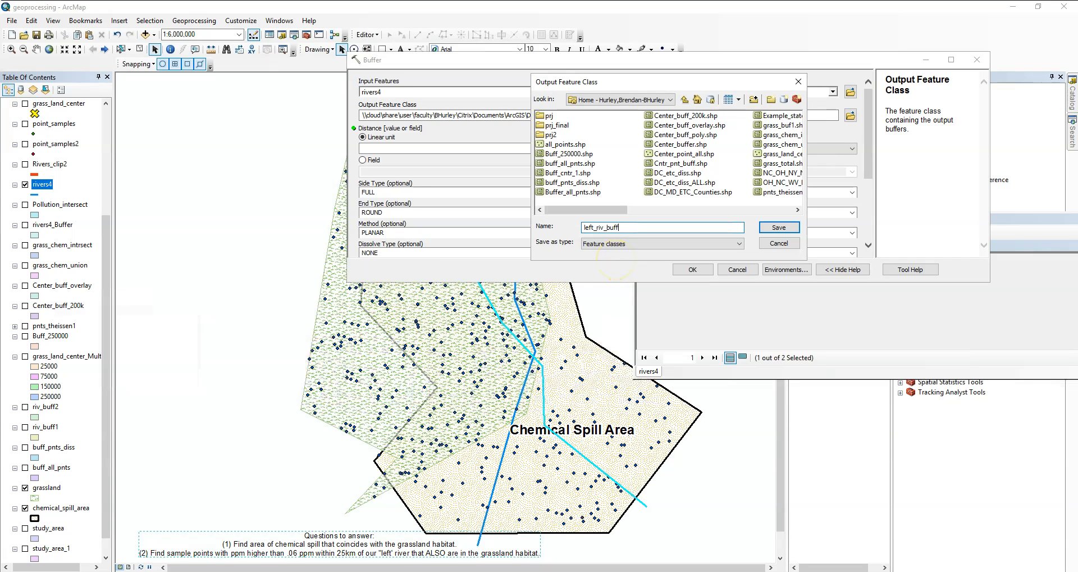
{"action": "left_click", "coordinate": [778, 227]}
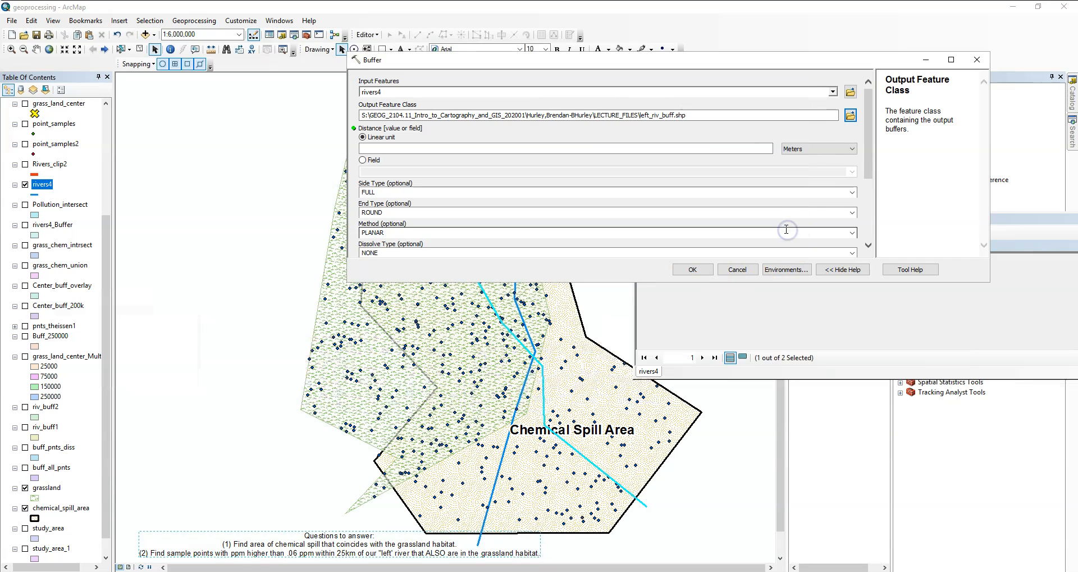
{"action": "left_click", "coordinate": [853, 150]}
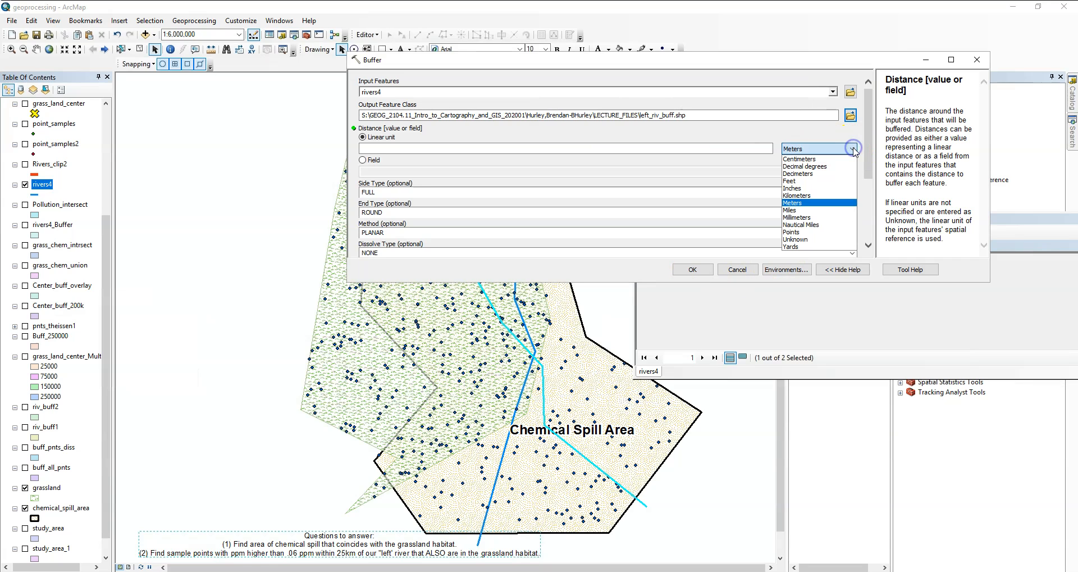
{"action": "left_click", "coordinate": [803, 193]}
{"action": "left_click", "coordinate": [752, 148]}
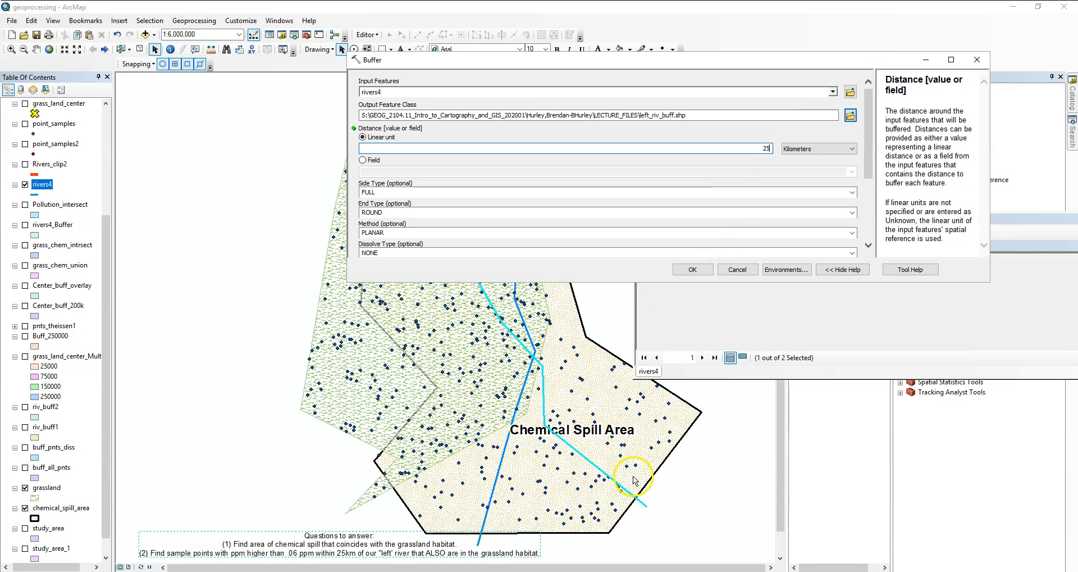
{"action": "left_click", "coordinate": [697, 270]}
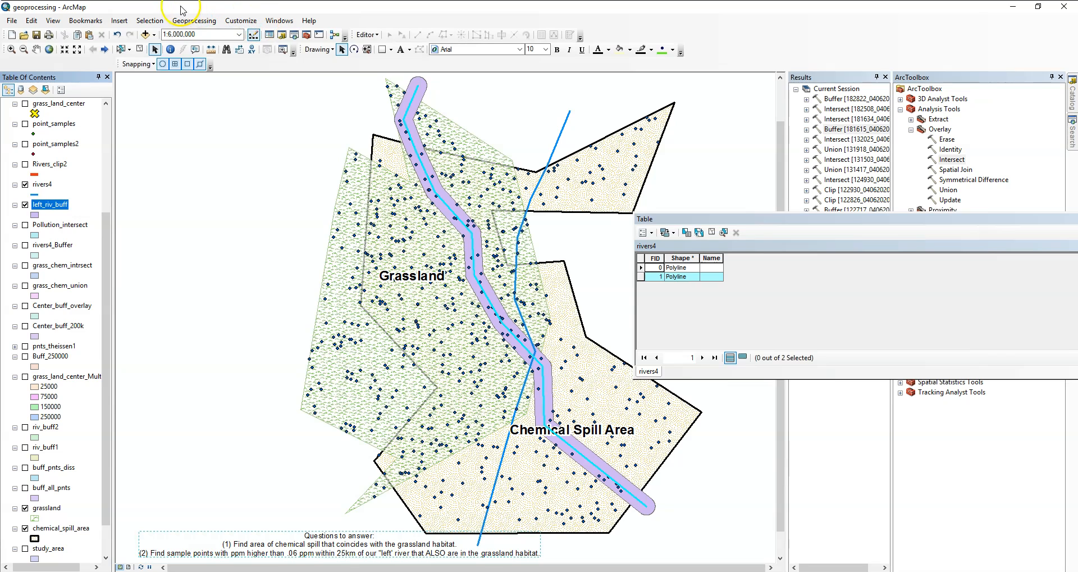
- Clear the river selection and close the rivers4 attribute table
{"action": "left_click", "coordinate": [151, 20]}
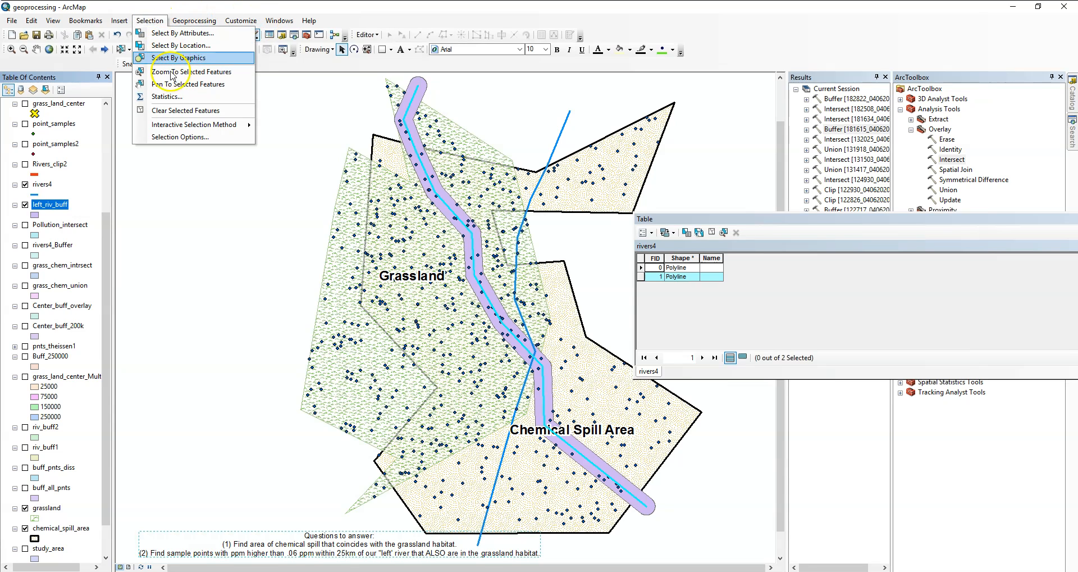
{"action": "left_click", "coordinate": [171, 124]}
{"action": "left_click_drag", "start_coordinate": [734, 219], "coordinate": [153, 219]}
{"action": "left_click", "coordinate": [626, 218]}
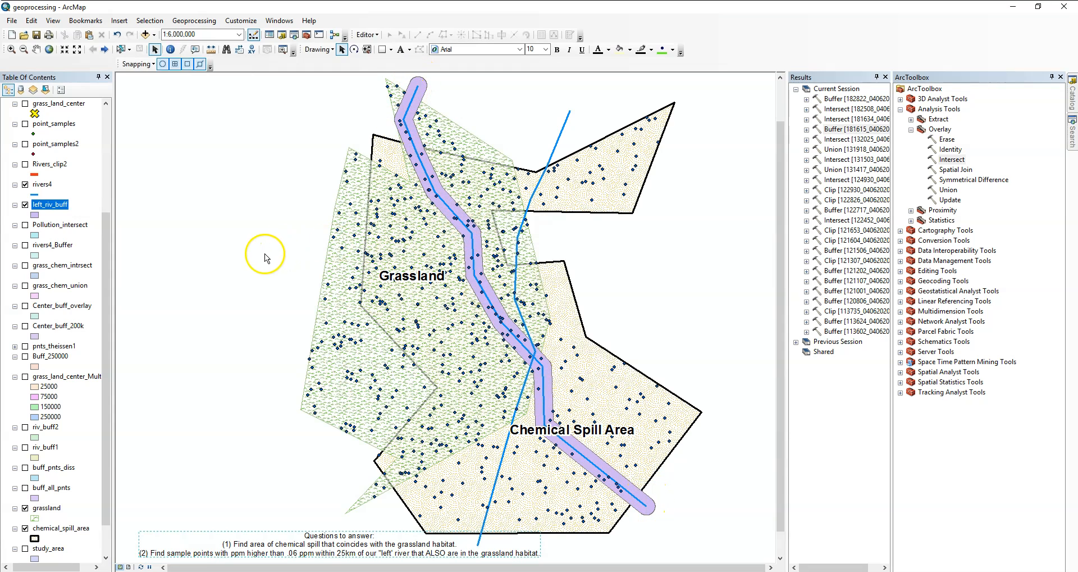
- Intersect left_riv_buff with all_points, saving the output feature class as Buff_pnt_intersect
{"action": "left_click", "coordinate": [188, 21]}
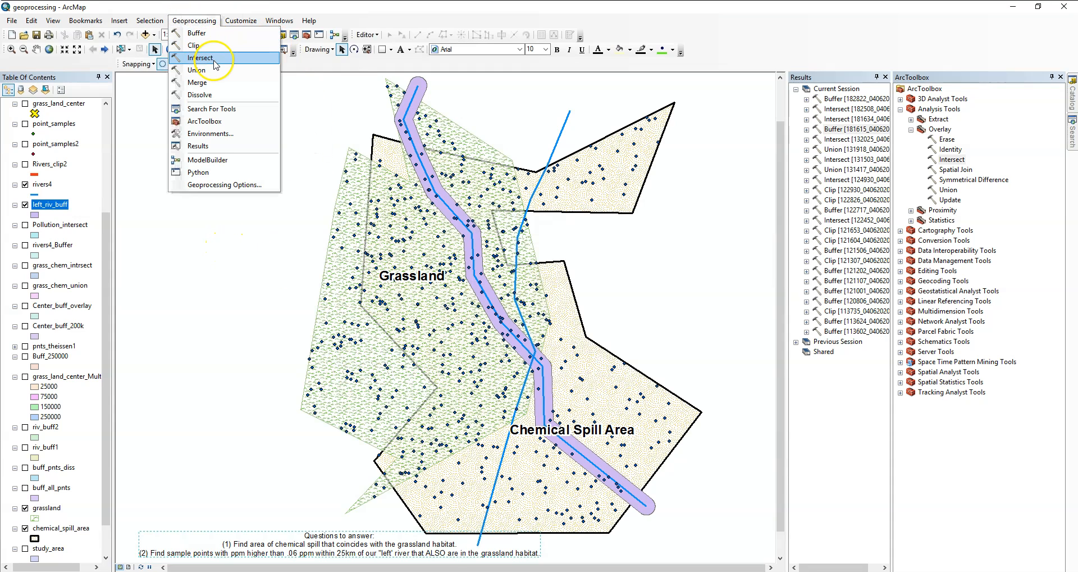
{"action": "left_click", "coordinate": [215, 63]}
{"action": "left_click_drag", "start_coordinate": [104, 297], "coordinate": [106, 144]}
{"action": "left_click", "coordinate": [521, 448]}
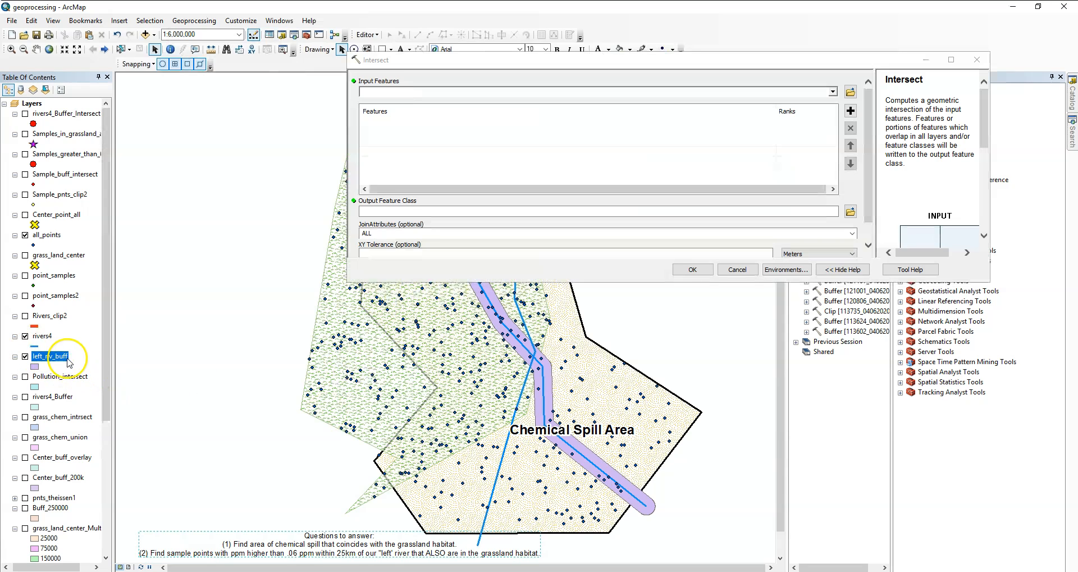
{"action": "left_click_drag", "start_coordinate": [36, 359], "coordinate": [507, 140]}
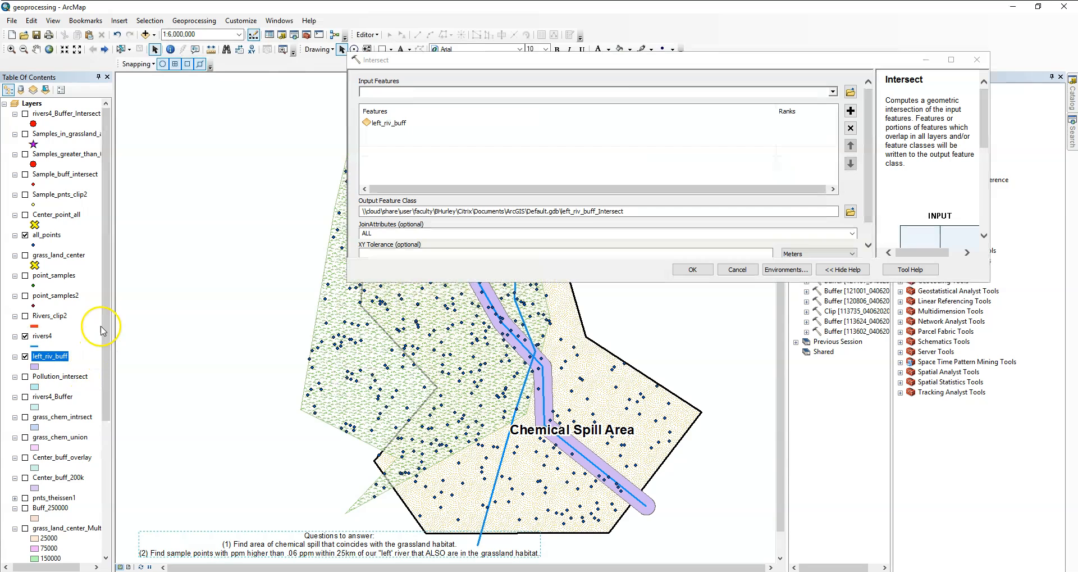
{"action": "left_click", "coordinate": [46, 235]}
{"action": "left_click_drag", "start_coordinate": [261, 180], "coordinate": [420, 135]}
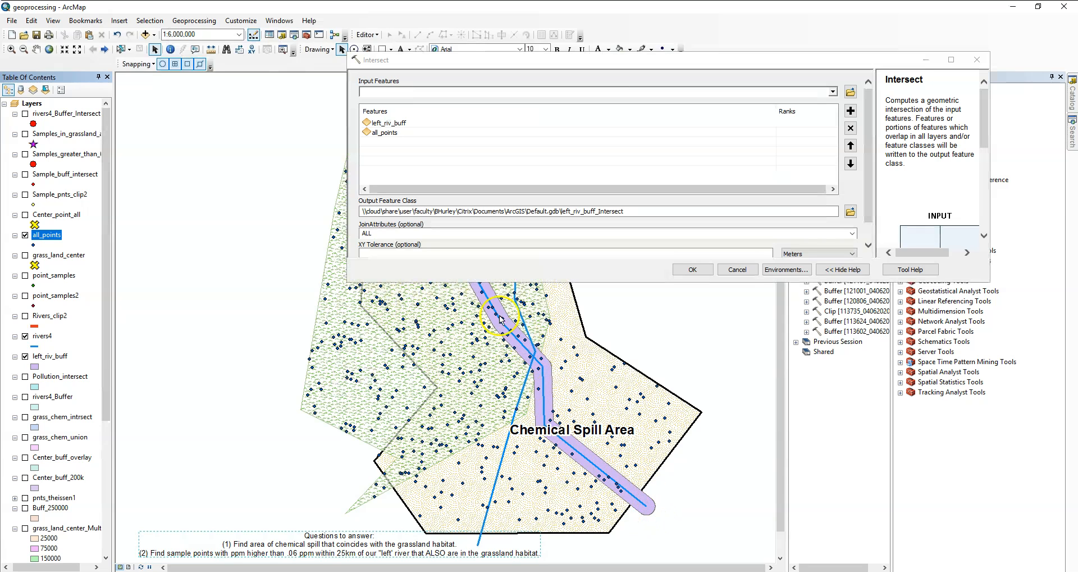
{"action": "left_click", "coordinate": [851, 212]}
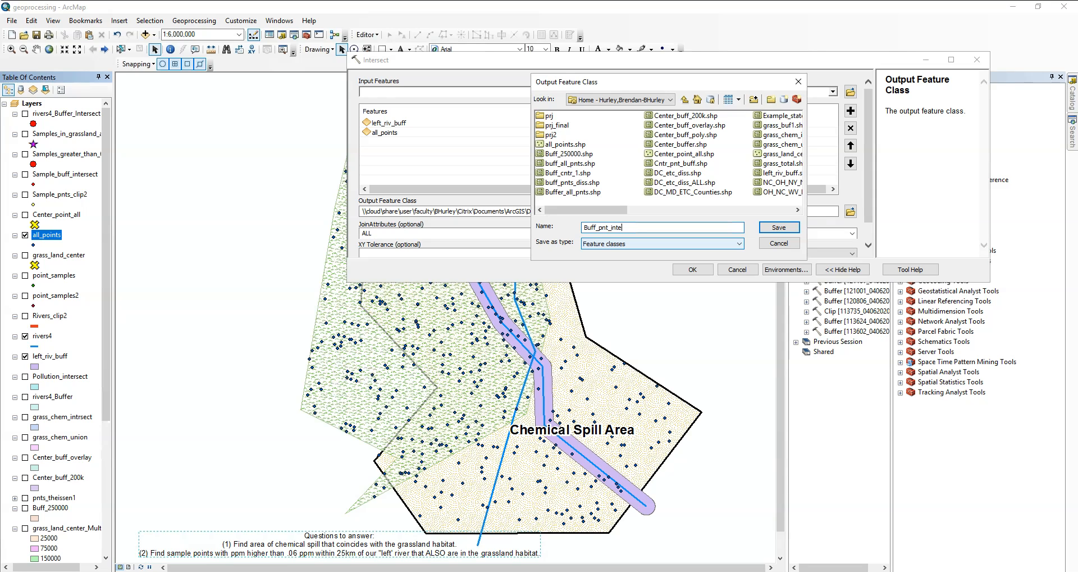
{"action": "left_click", "coordinate": [688, 270]}
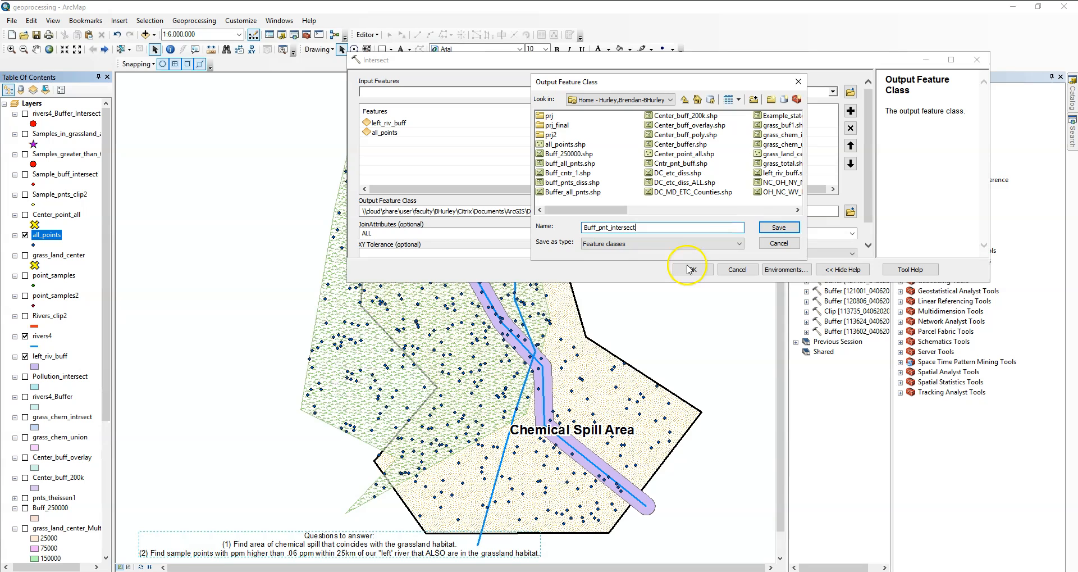
{"action": "left_click", "coordinate": [777, 227]}
{"action": "left_click", "coordinate": [702, 271]}
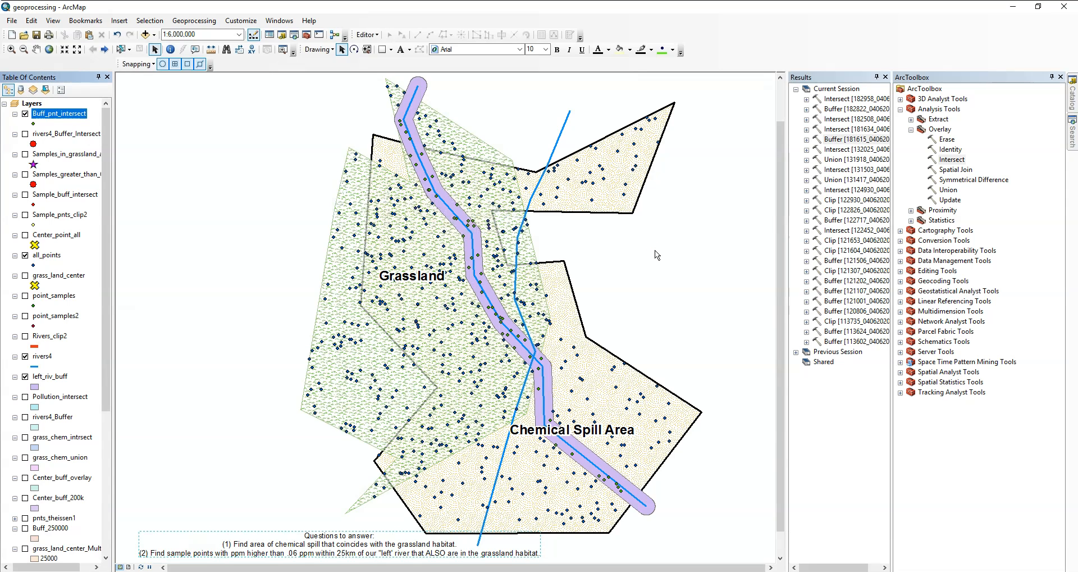
- Symbolize the Buff_pnt_intersect points with larger yellow markers, and hide the left_riv_buff layer
{"action": "left_click", "coordinate": [33, 123]}
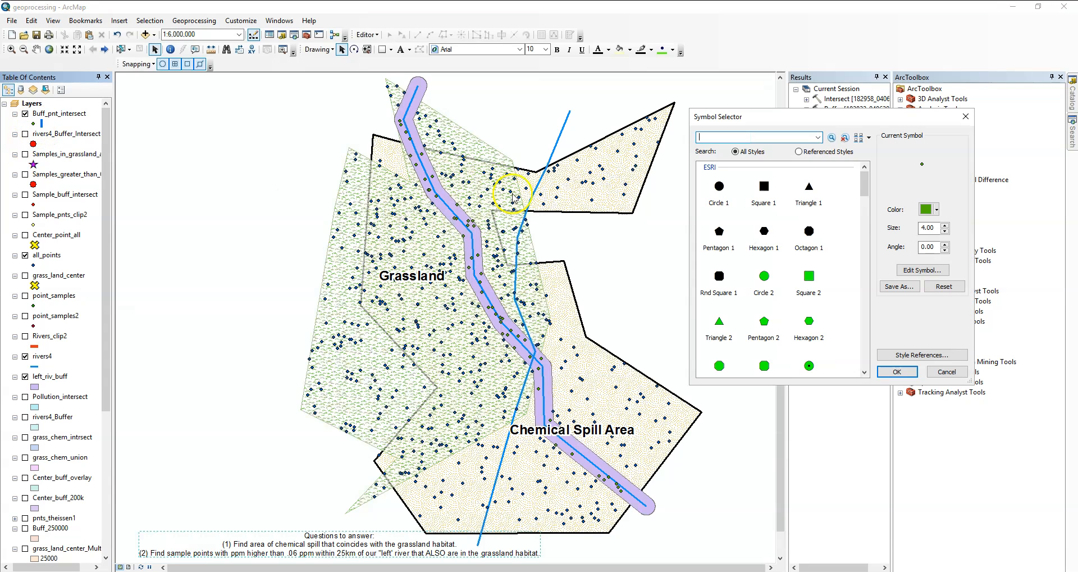
{"action": "left_click", "coordinate": [936, 210]}
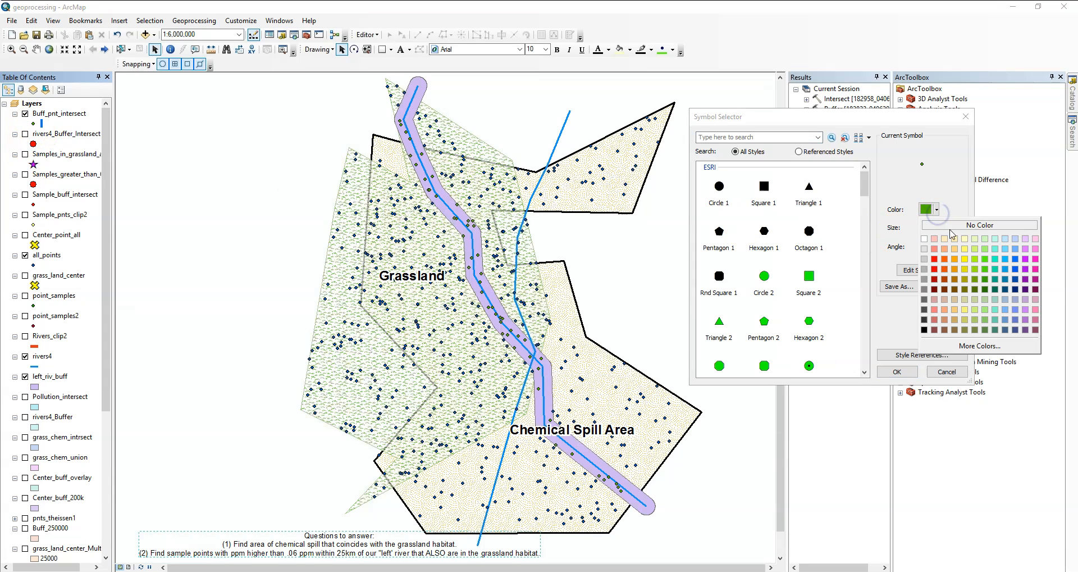
{"action": "left_click", "coordinate": [965, 259]}
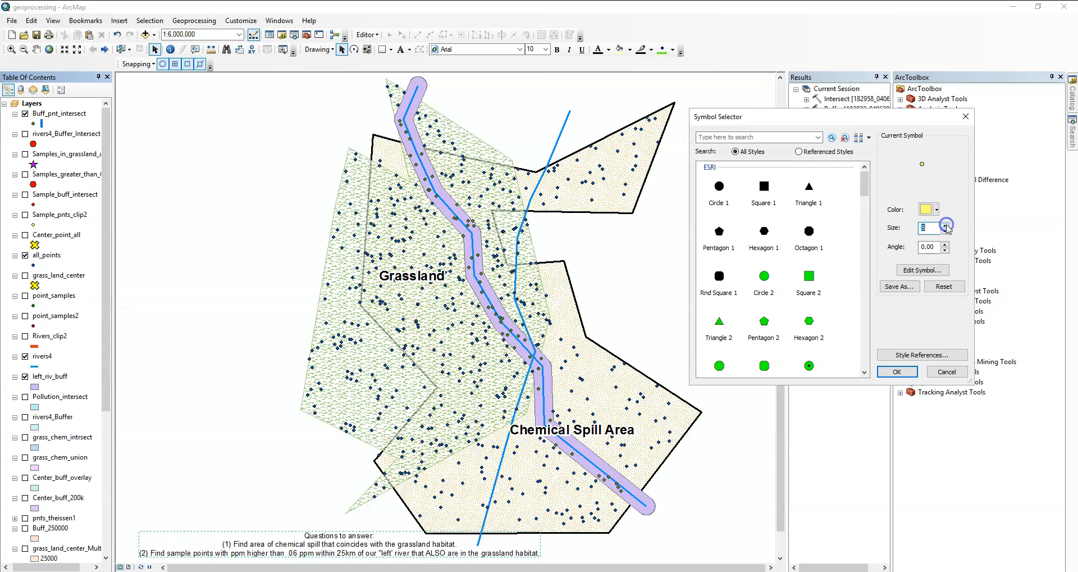
{"action": "left_click", "coordinate": [897, 371]}
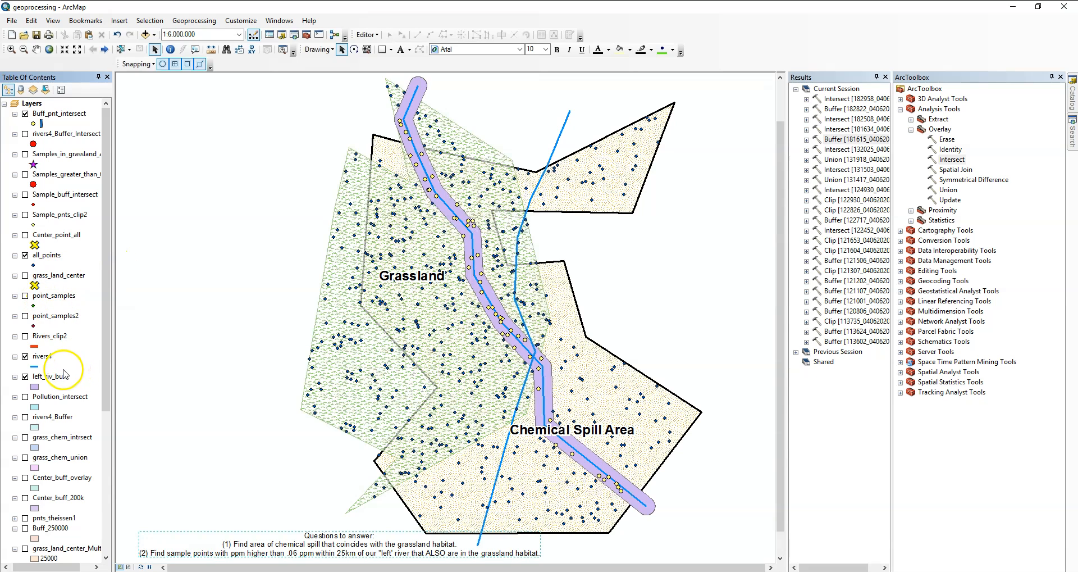
{"action": "left_click", "coordinate": [26, 377]}
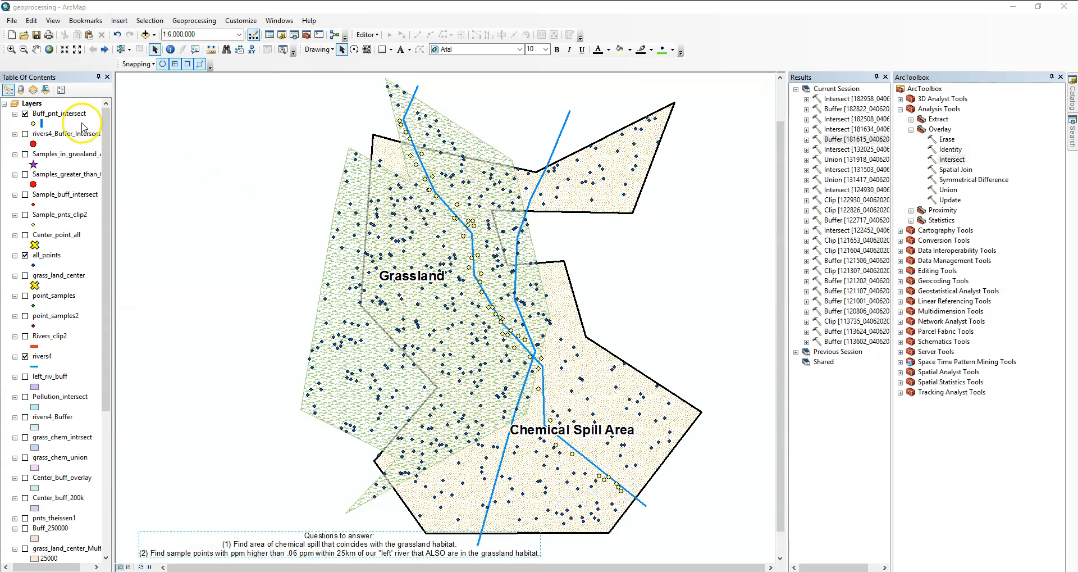
- Open the attribute table of Buff_pnt_intersect and move it clear of the layer list
{"action": "left_click", "coordinate": [60, 114]}
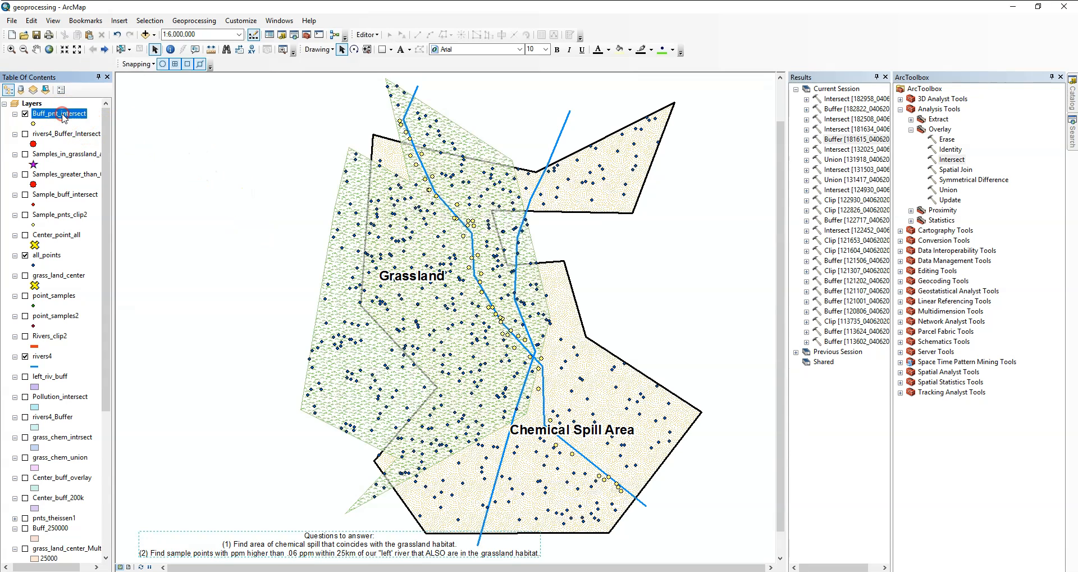
{"action": "right_click", "coordinate": [63, 116]}
{"action": "left_click", "coordinate": [101, 147]}
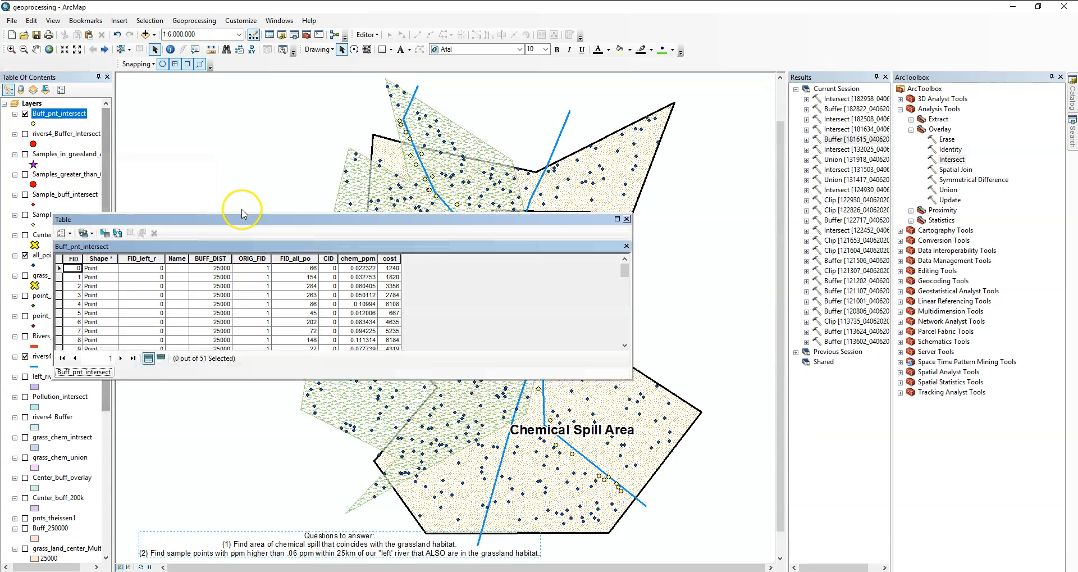
{"action": "left_click_drag", "start_coordinate": [242, 218], "coordinate": [619, 131]}
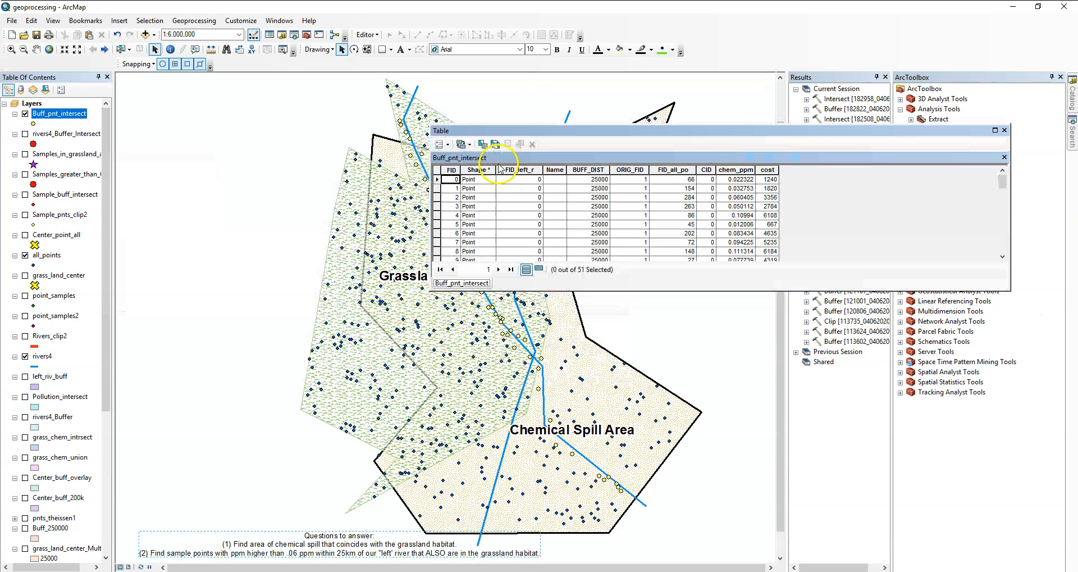
- Select the Buff_pnt_intersect records by attributes where "chem_ppm" > .06, and close the table
{"action": "left_click", "coordinate": [446, 145]}
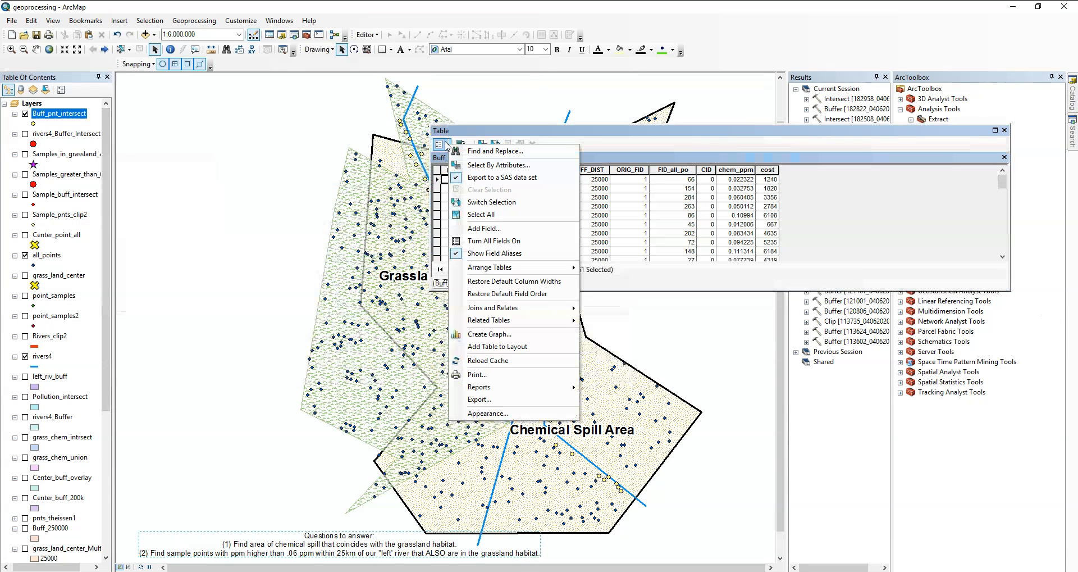
{"action": "left_click", "coordinate": [497, 164]}
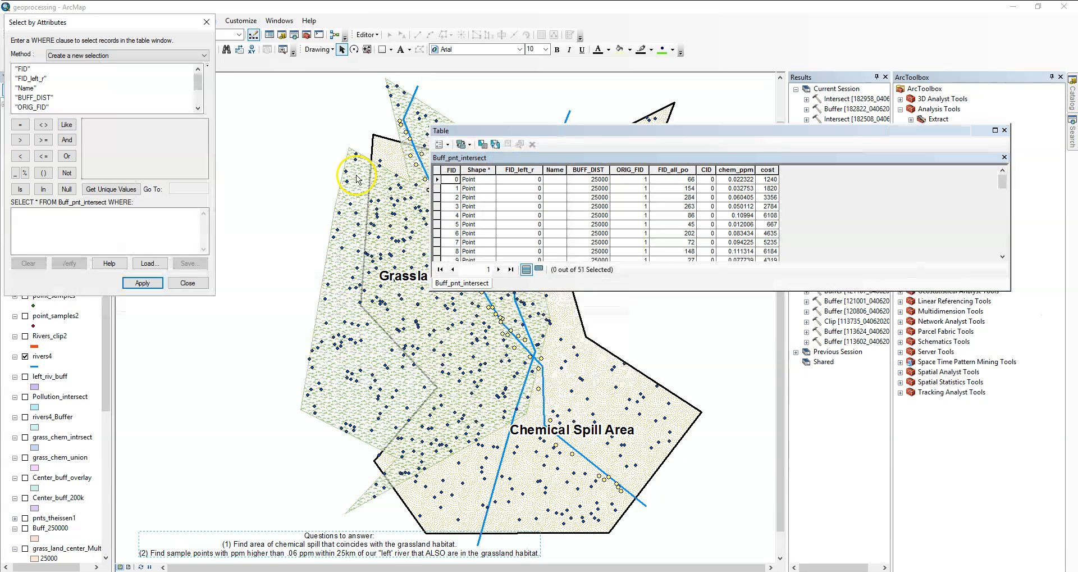
{"action": "left_click_drag", "start_coordinate": [137, 17], "coordinate": [279, 90]}
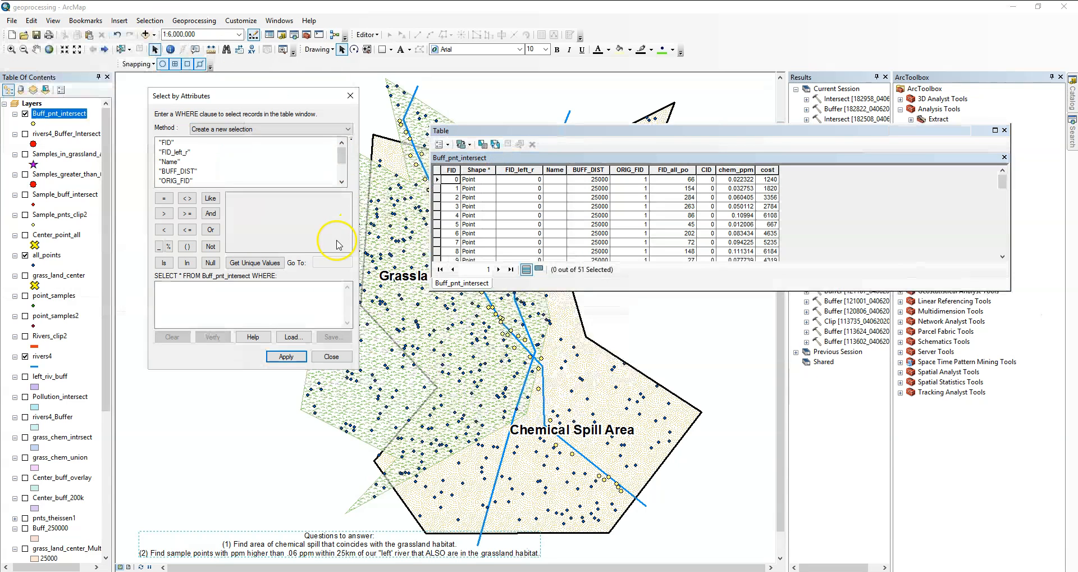
{"action": "left_click", "coordinate": [343, 177]}
{"action": "double_click", "coordinate": [176, 171]}
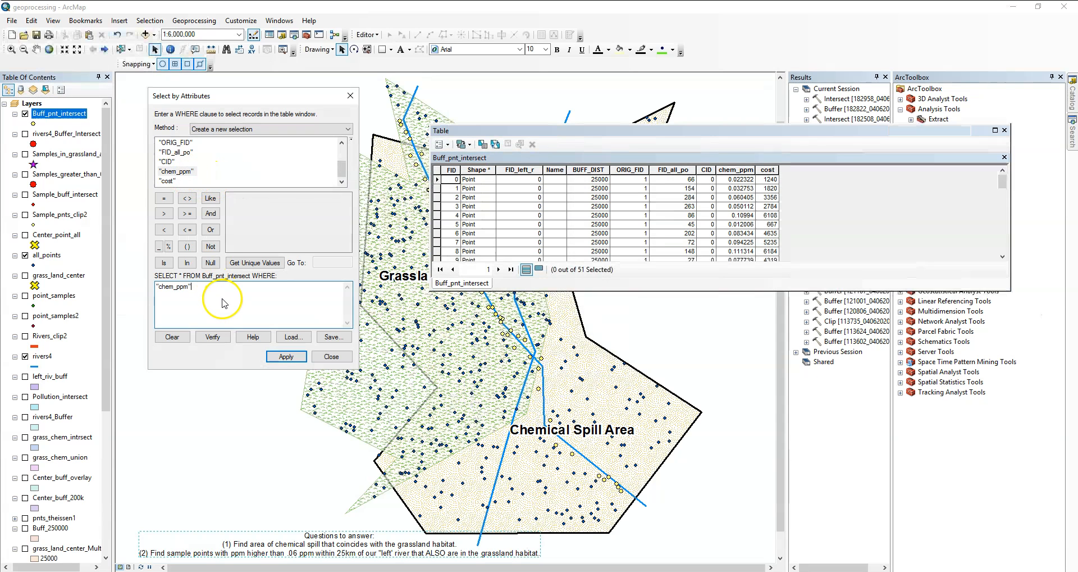
{"action": "type", "text": "> .0"}
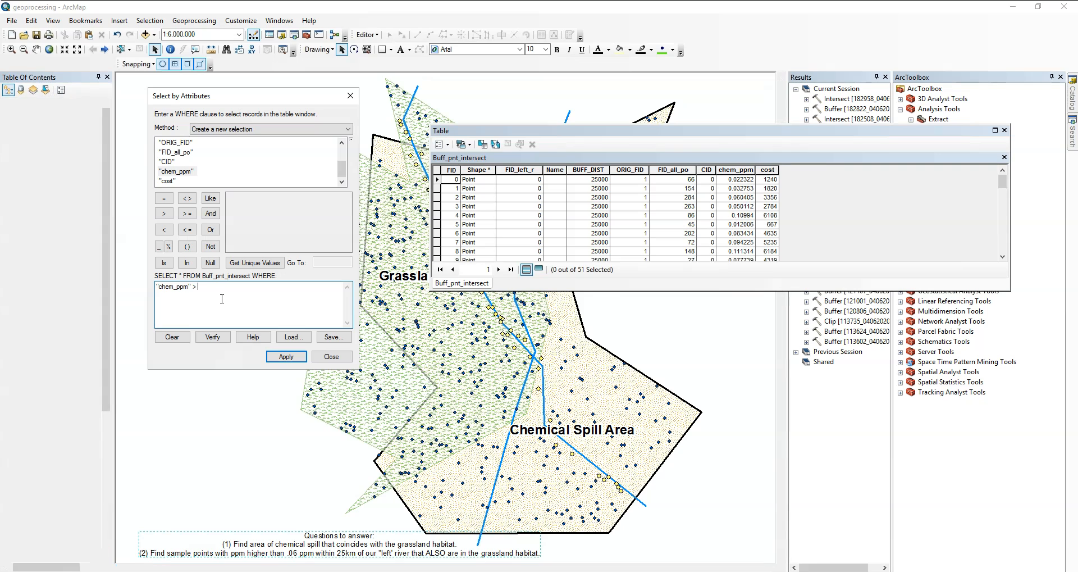
{"action": "type", "text": "6"}
{"action": "left_click", "coordinate": [286, 357]}
{"action": "left_click", "coordinate": [331, 357]}
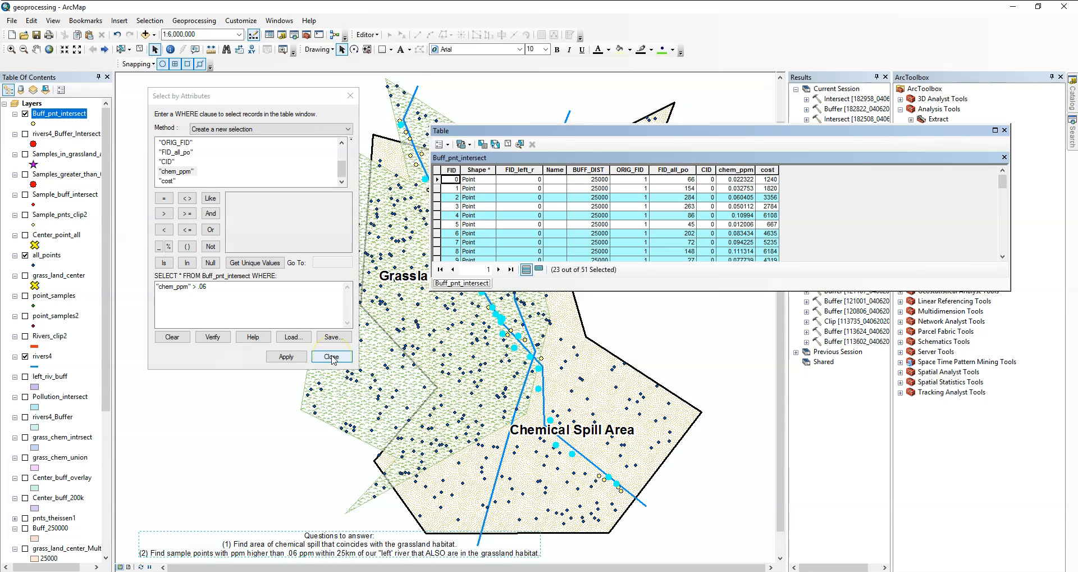
{"action": "left_click_drag", "start_coordinate": [642, 130], "coordinate": [447, 347]}
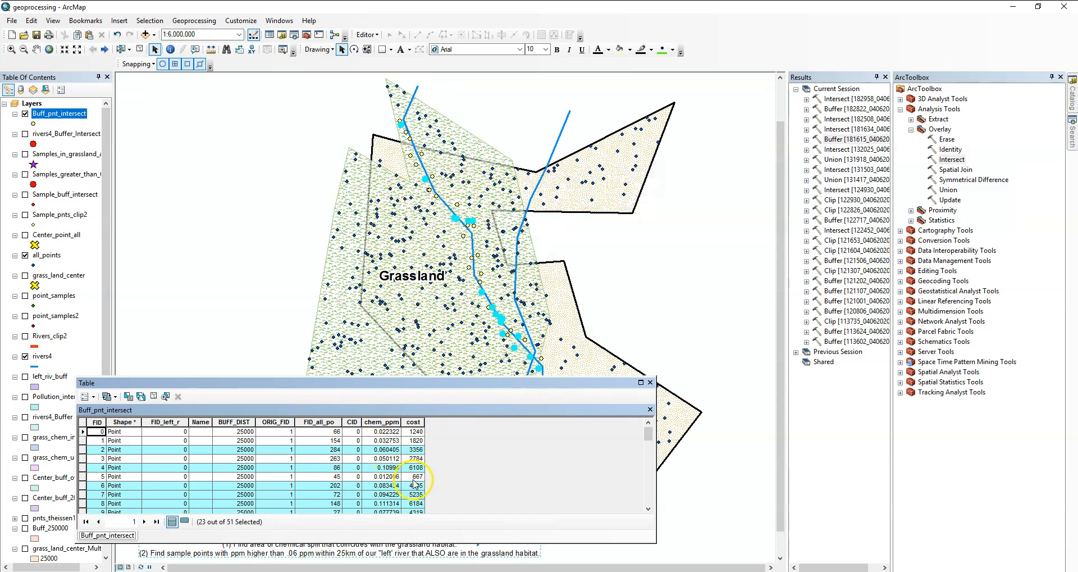
{"action": "left_click", "coordinate": [650, 382]}
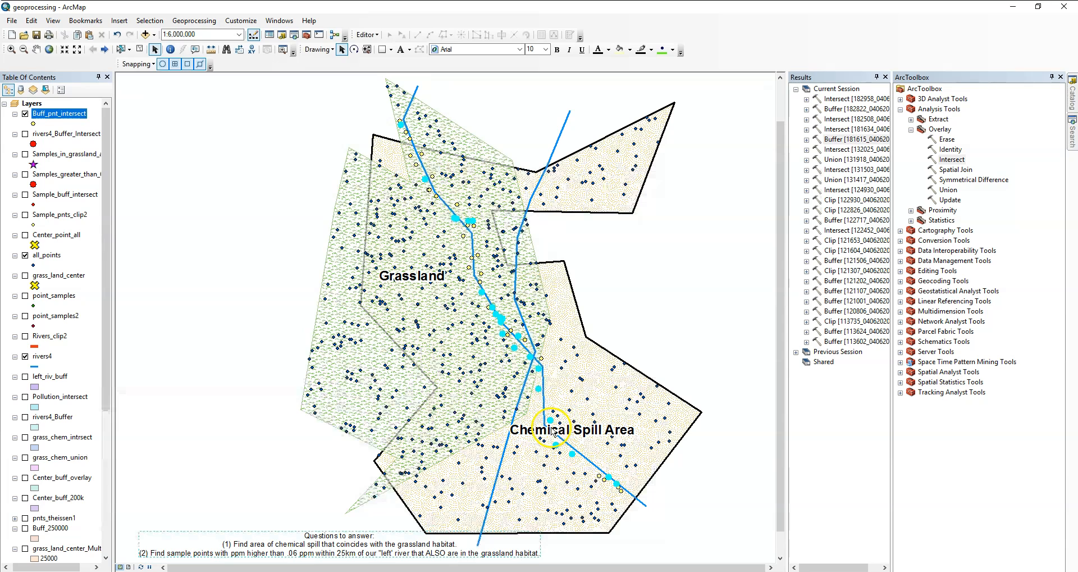
- Export the selected Buff_pnt_intersect features as a shapefile named ppm_.06 and add it to the map as a layer
{"action": "right_click", "coordinate": [68, 115]}
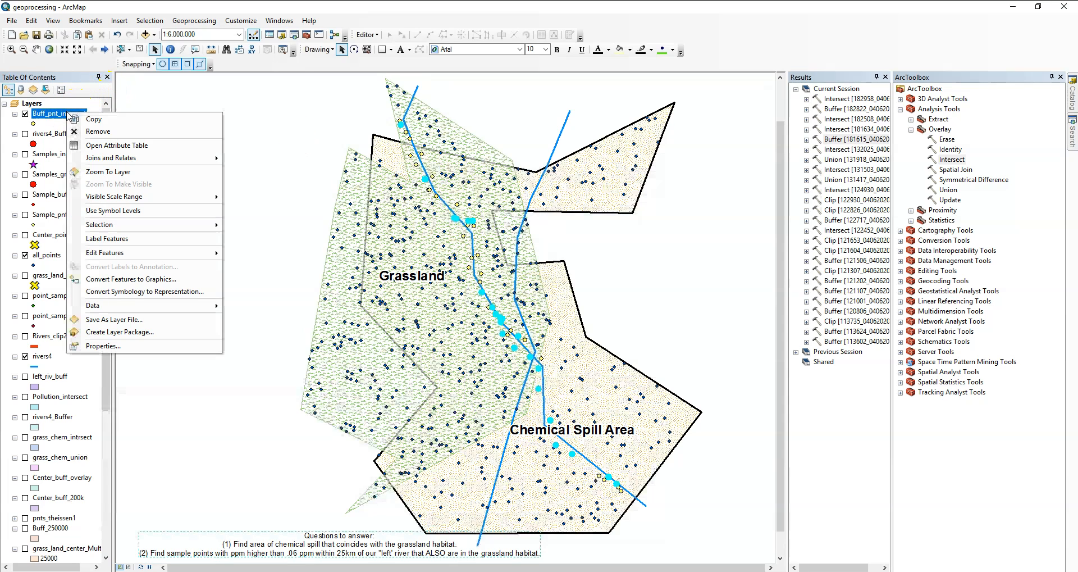
{"action": "mouse_move", "coordinate": [141, 306]}
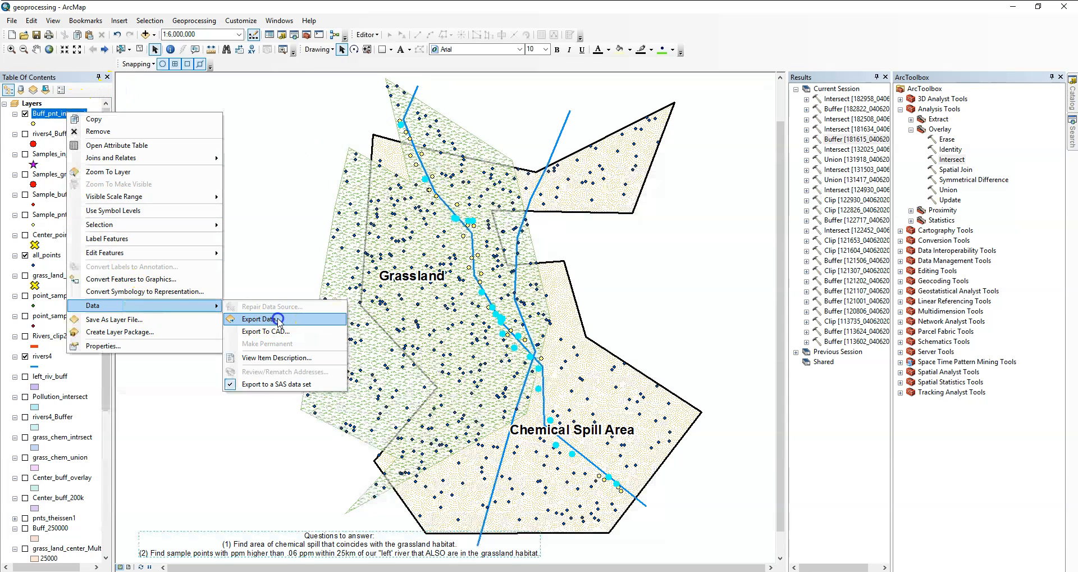
{"action": "left_click", "coordinate": [265, 322]}
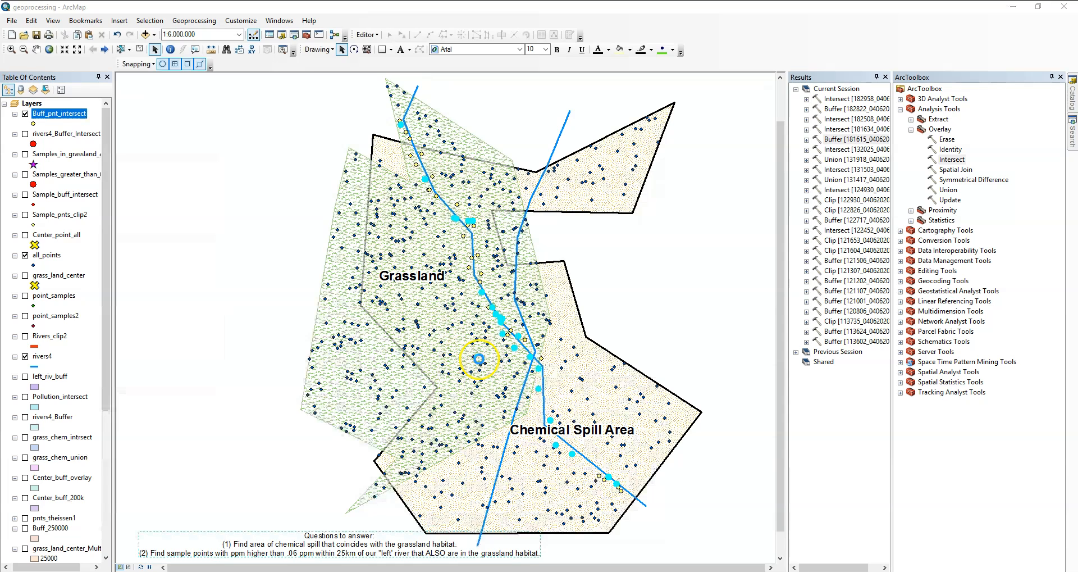
{"action": "left_click", "coordinate": [631, 310]}
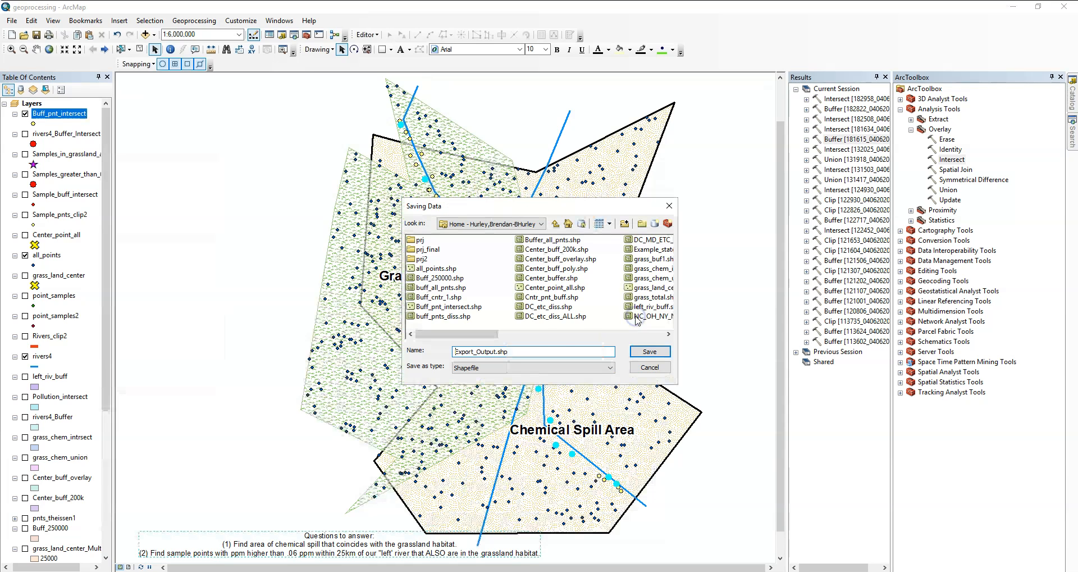
{"action": "left_click", "coordinate": [496, 351]}
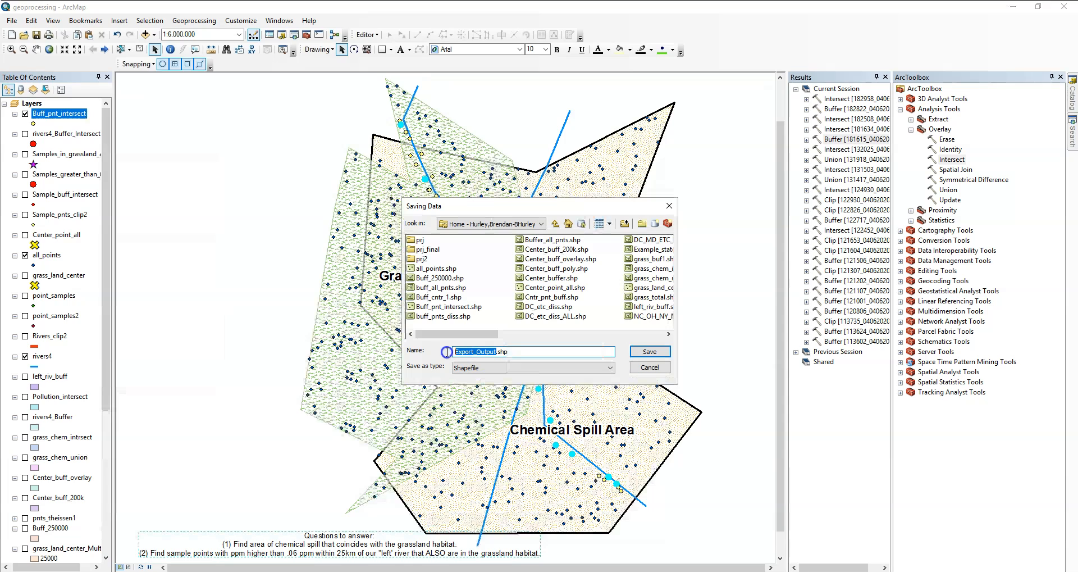
{"action": "type", "text": "ppm_.06"}
{"action": "left_click", "coordinate": [650, 352]}
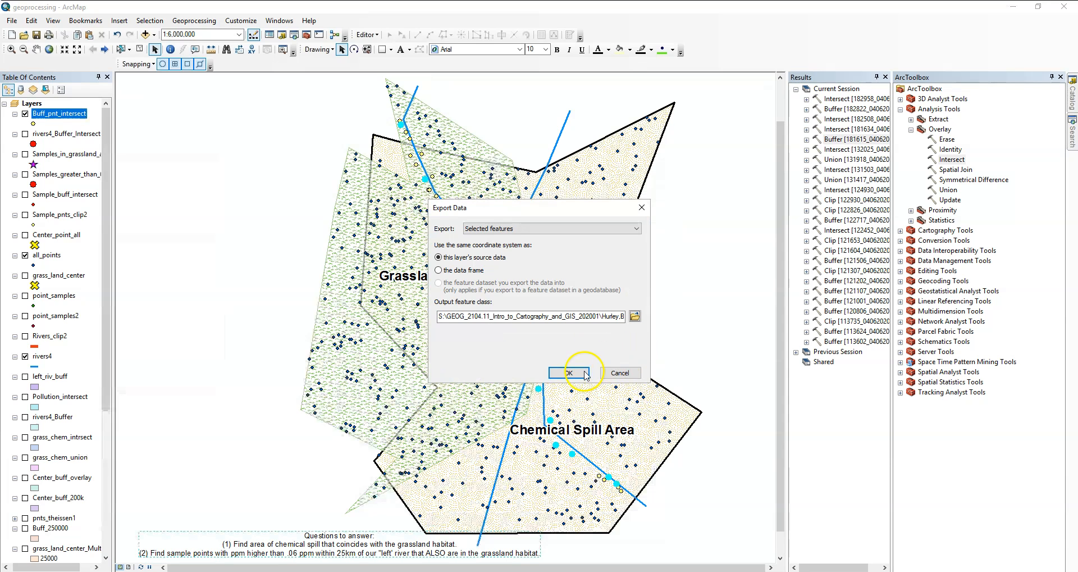
{"action": "left_click", "coordinate": [581, 370]}
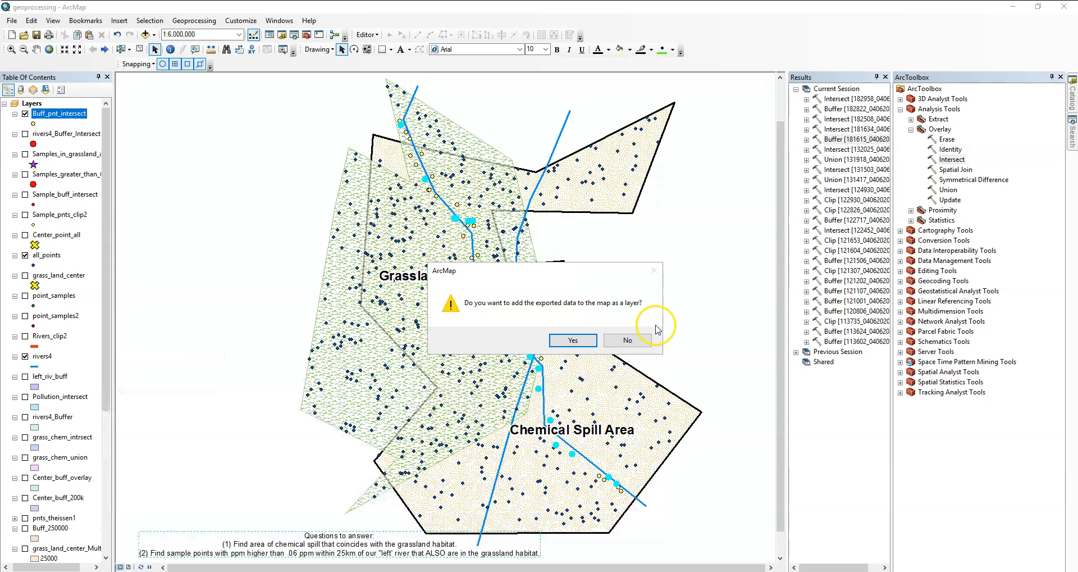
{"action": "left_click", "coordinate": [578, 340]}
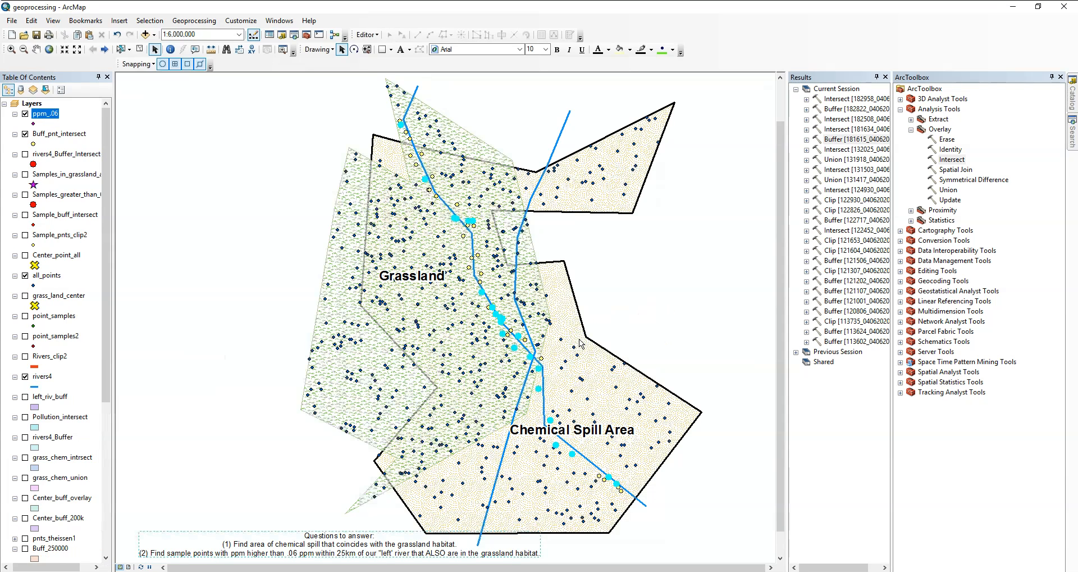
- Hide the Buff_pnt_intersect layer and symbolize the ppm_.06 points with larger red markers
{"action": "left_click", "coordinate": [25, 134]}
{"action": "left_click", "coordinate": [33, 123]}
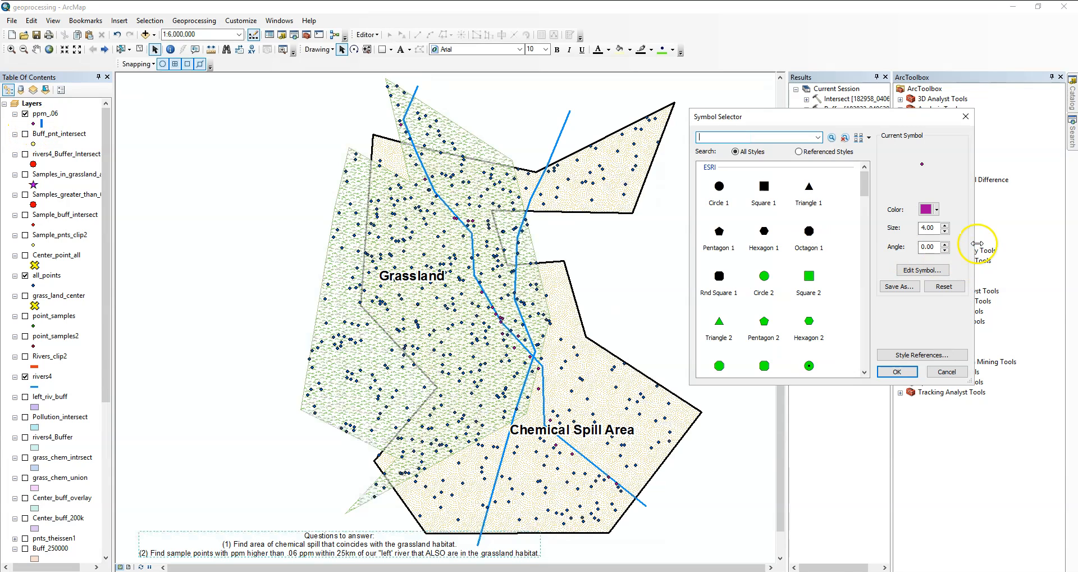
{"action": "left_click", "coordinate": [937, 209]}
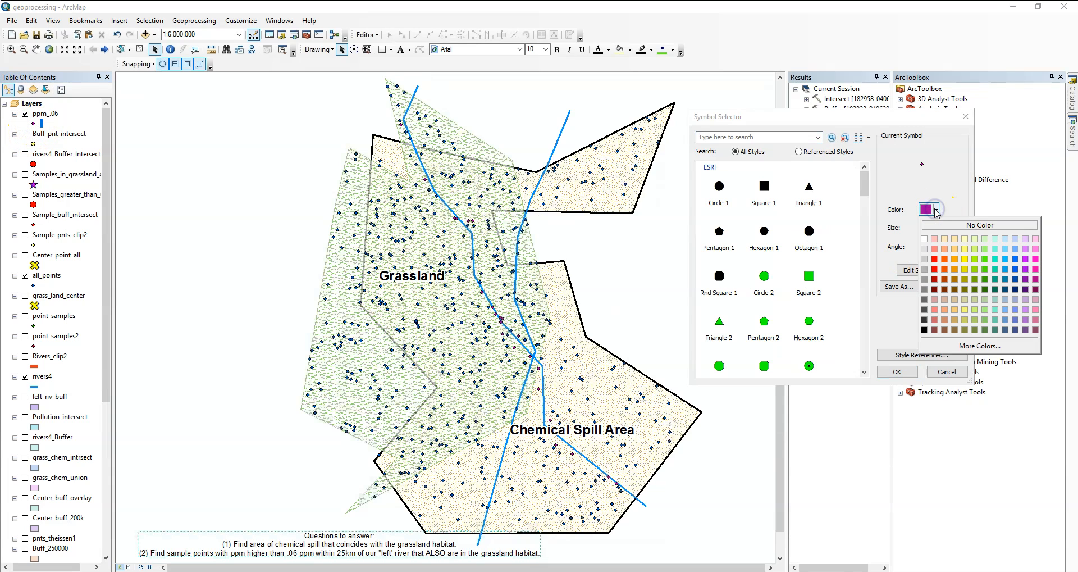
{"action": "left_click", "coordinate": [934, 260]}
{"action": "left_click", "coordinate": [945, 226]}
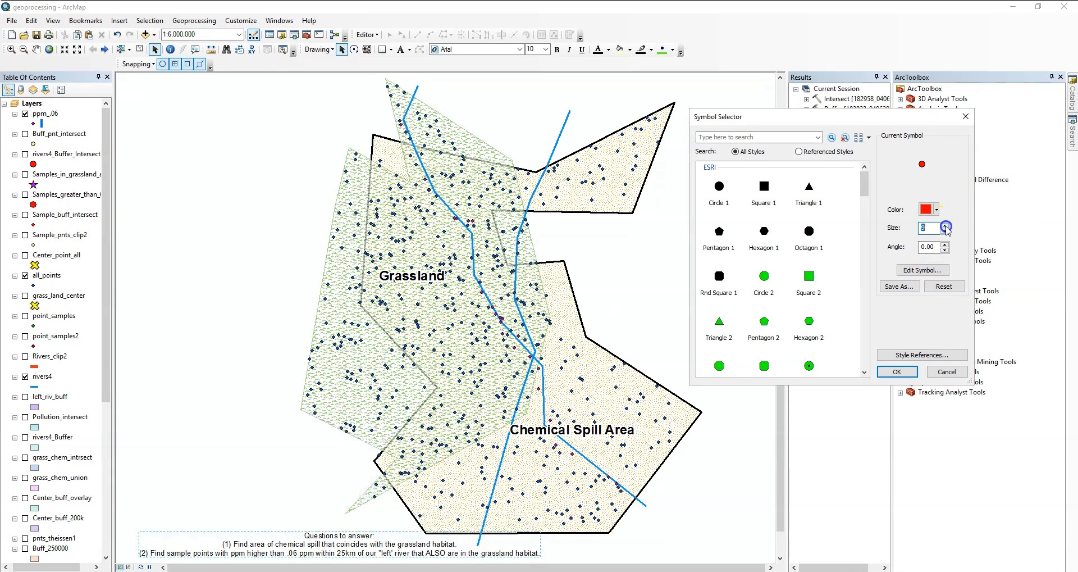
{"action": "left_click", "coordinate": [898, 371]}
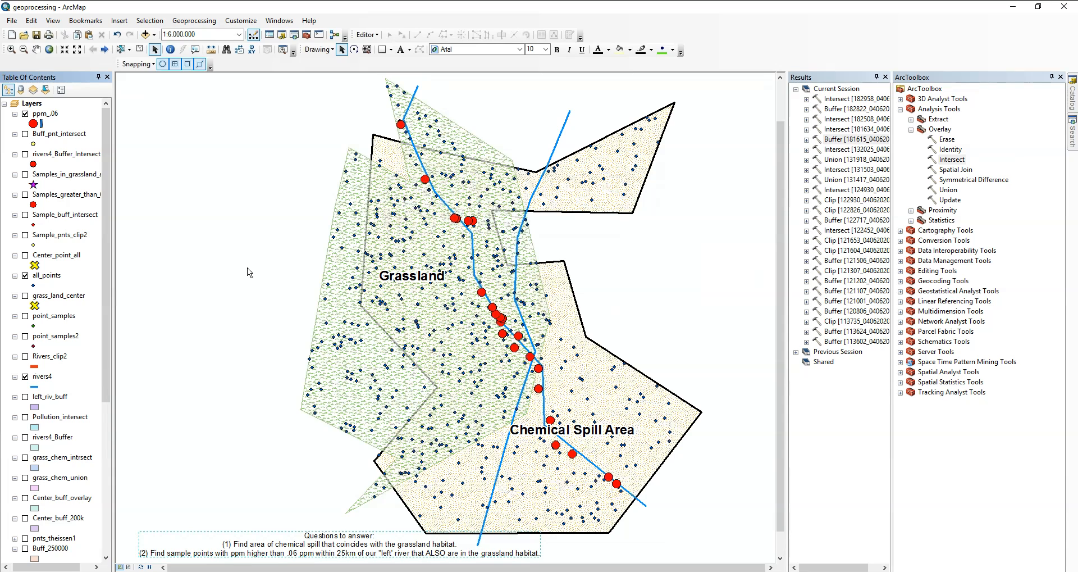
- Select the ppm_.06 features by location where they intersect the grassland source layer
{"action": "left_click", "coordinate": [148, 20]}
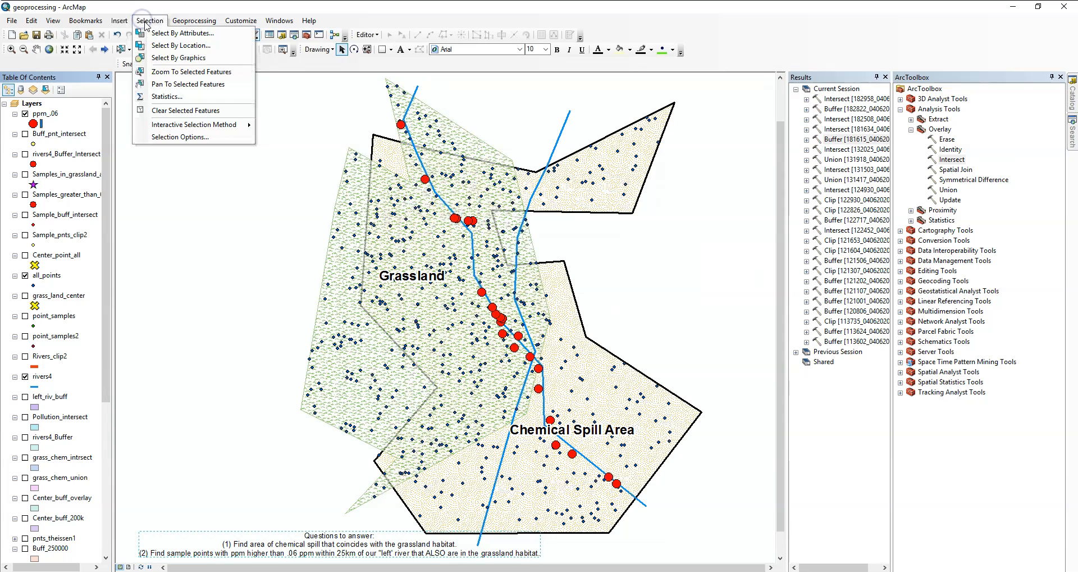
{"action": "left_click", "coordinate": [180, 47]}
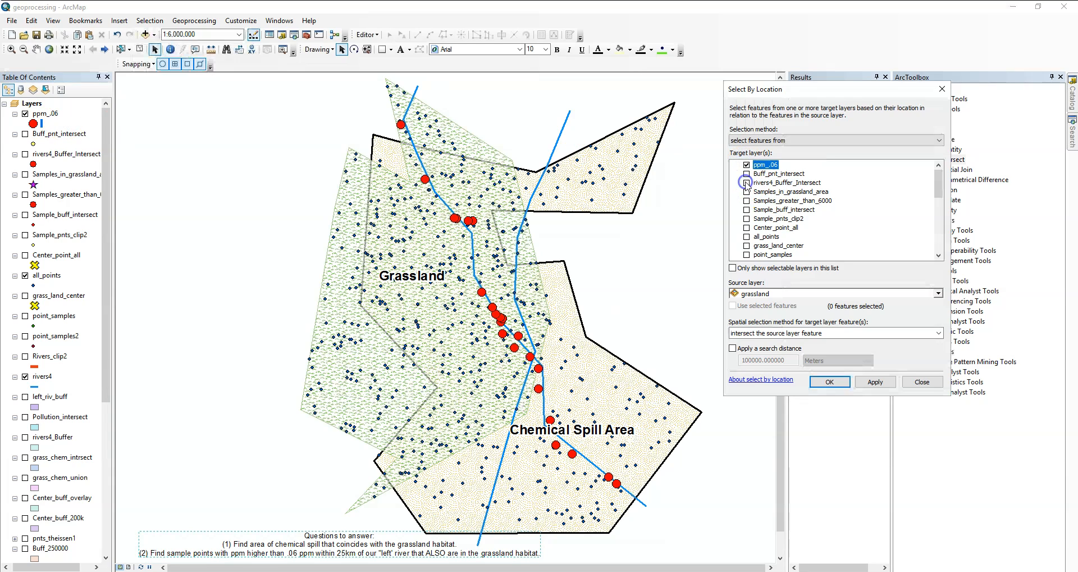
{"action": "left_click_drag", "start_coordinate": [938, 182], "coordinate": [946, 241]}
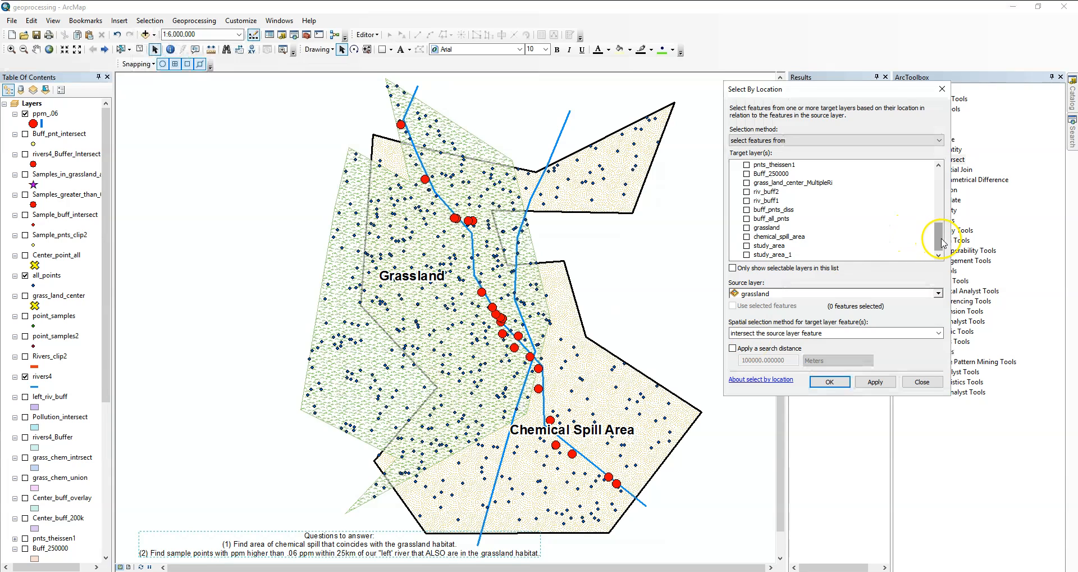
{"action": "left_click_drag", "start_coordinate": [938, 239], "coordinate": [936, 157]}
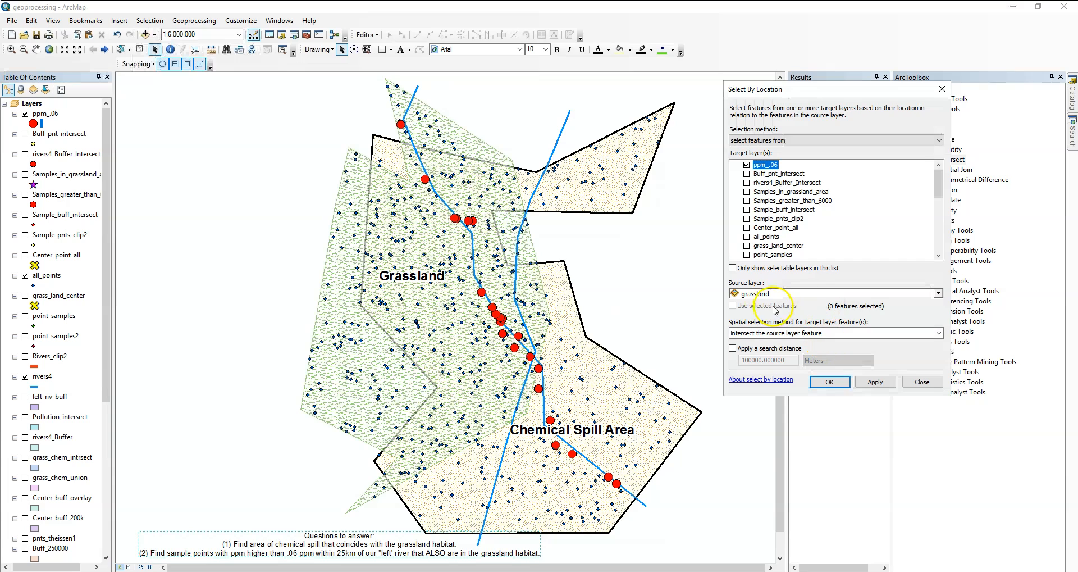
{"action": "left_click", "coordinate": [874, 382]}
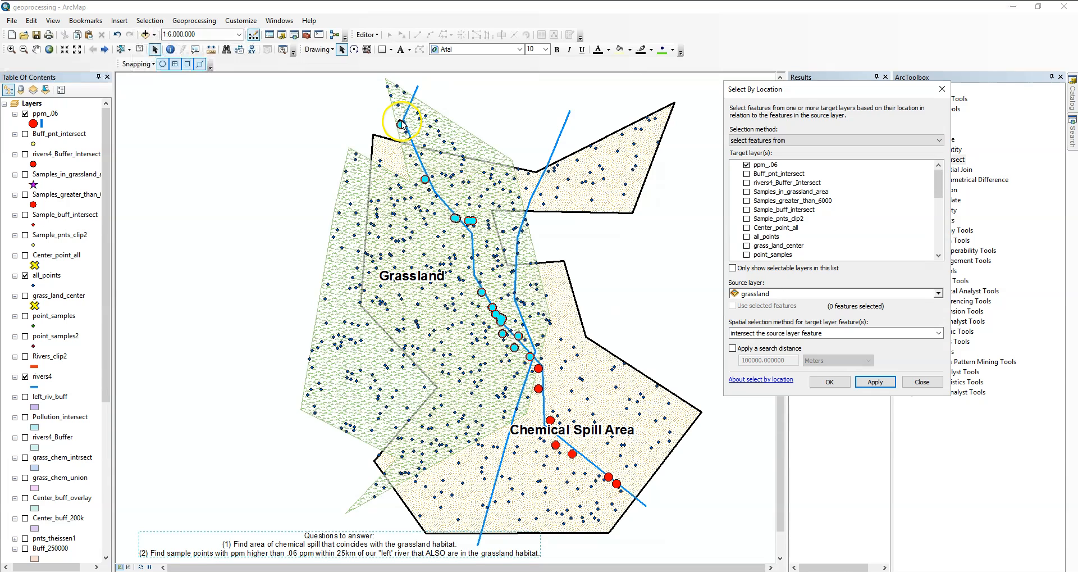
- Export the selected ppm_.06 features as a shapefile named ppm_06_grasslands and add it to the map as a layer
{"action": "left_click", "coordinate": [43, 116]}
{"action": "right_click", "coordinate": [42, 116]}
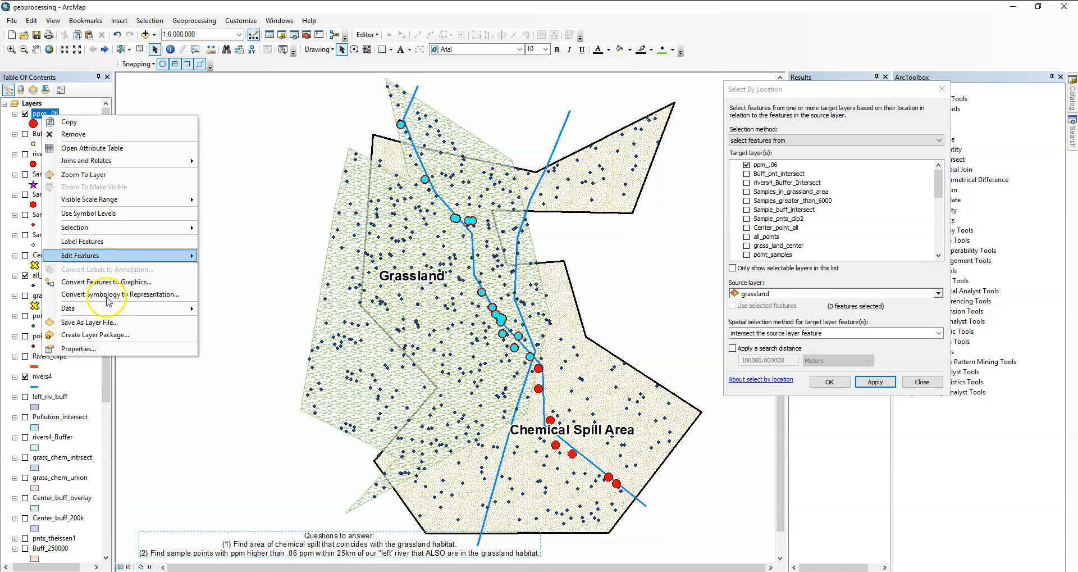
{"action": "mouse_move", "coordinate": [117, 308]}
{"action": "left_click", "coordinate": [251, 327]}
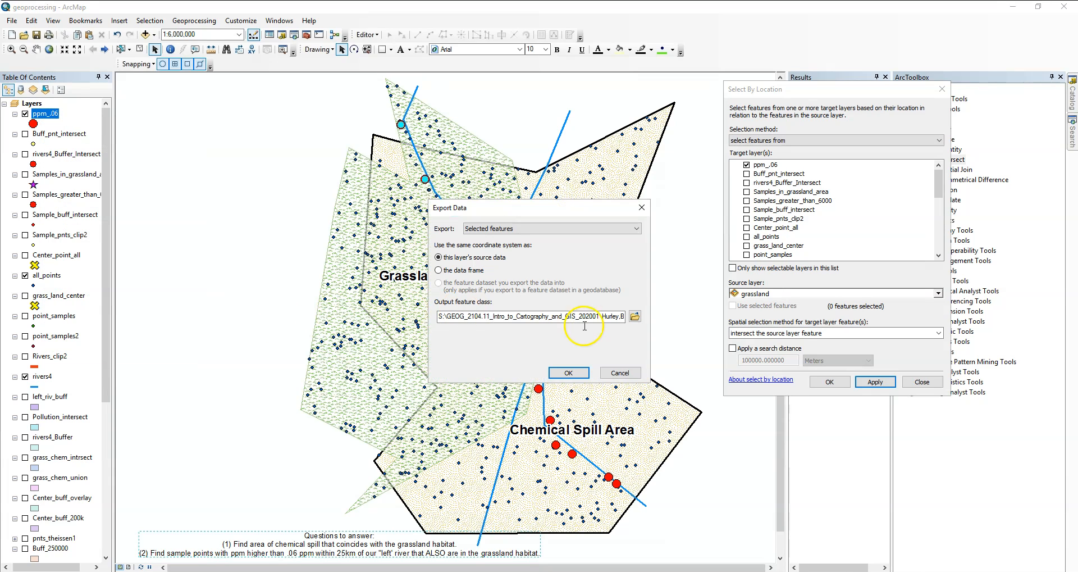
{"action": "left_click", "coordinate": [634, 315]}
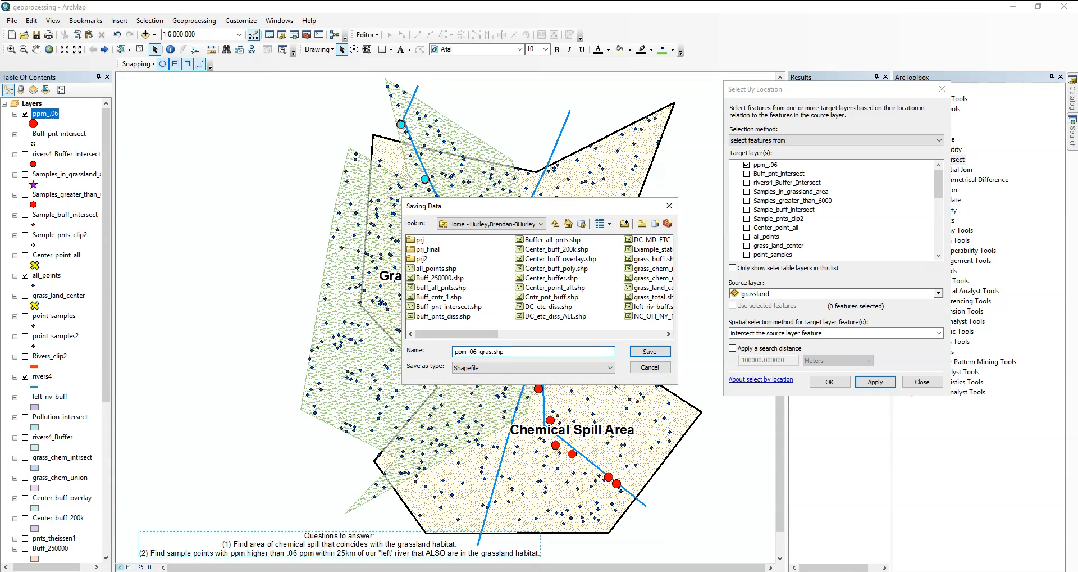
{"action": "left_click", "coordinate": [650, 351]}
{"action": "left_click", "coordinate": [557, 374]}
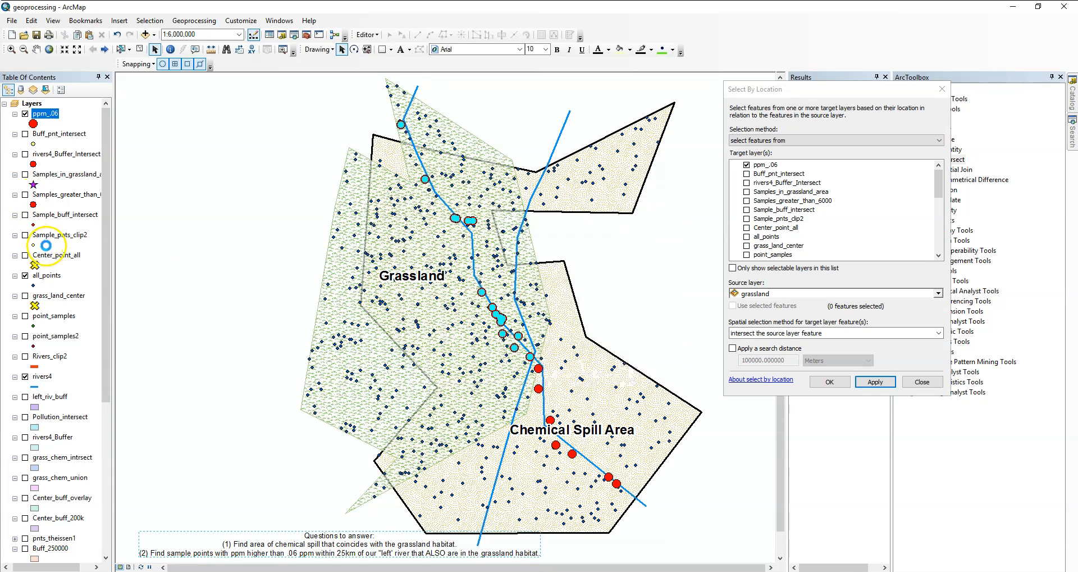
{"action": "left_click", "coordinate": [572, 338]}
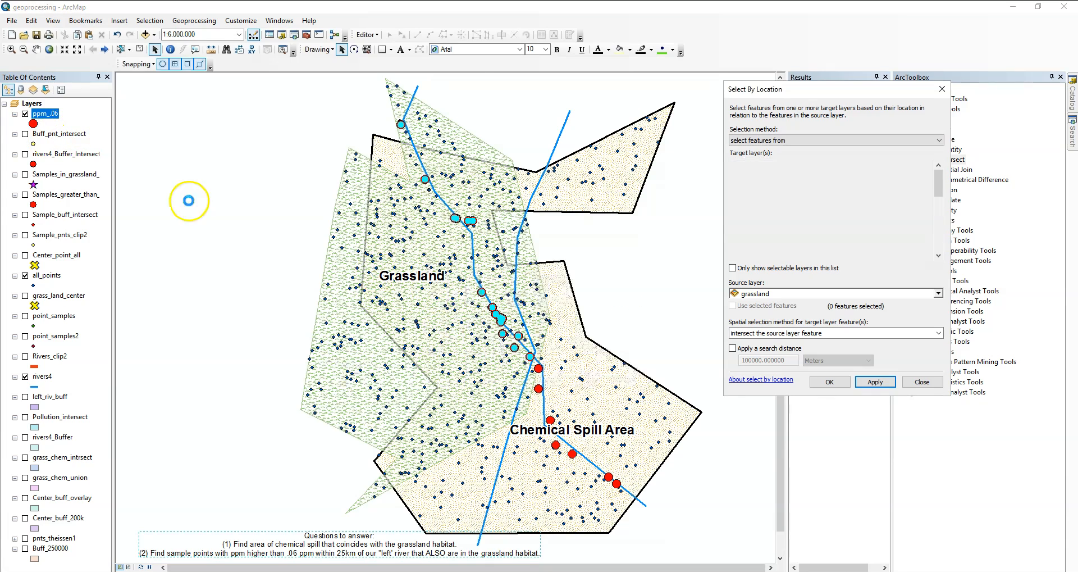
- Hide the ppm_.06 layer, symbolize the ppm_06_grasslands points with larger red markers, and dismiss the Select By Location dialog
{"action": "left_click", "coordinate": [25, 133]}
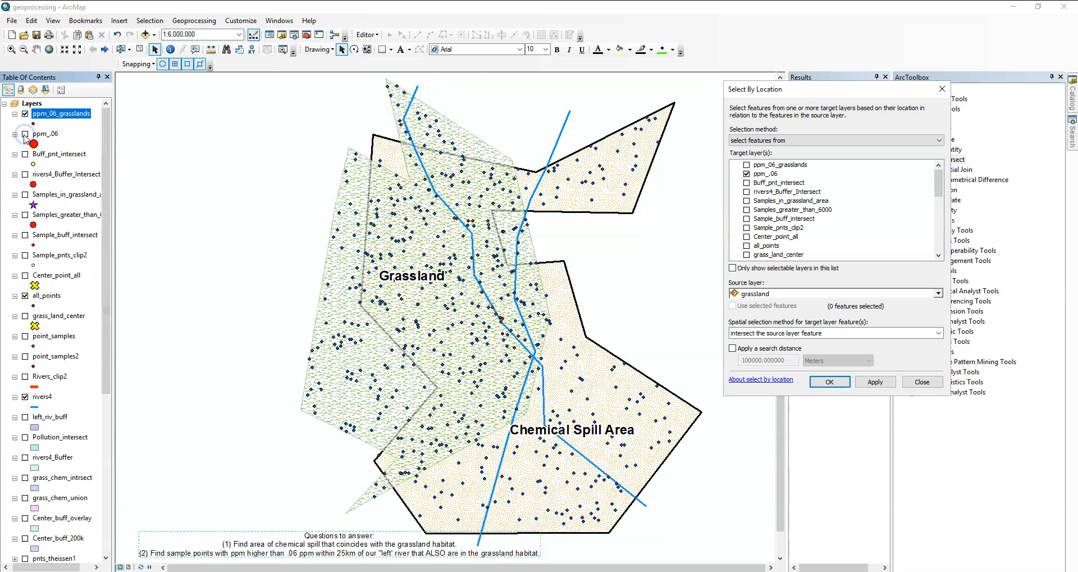
{"action": "left_click", "coordinate": [33, 123]}
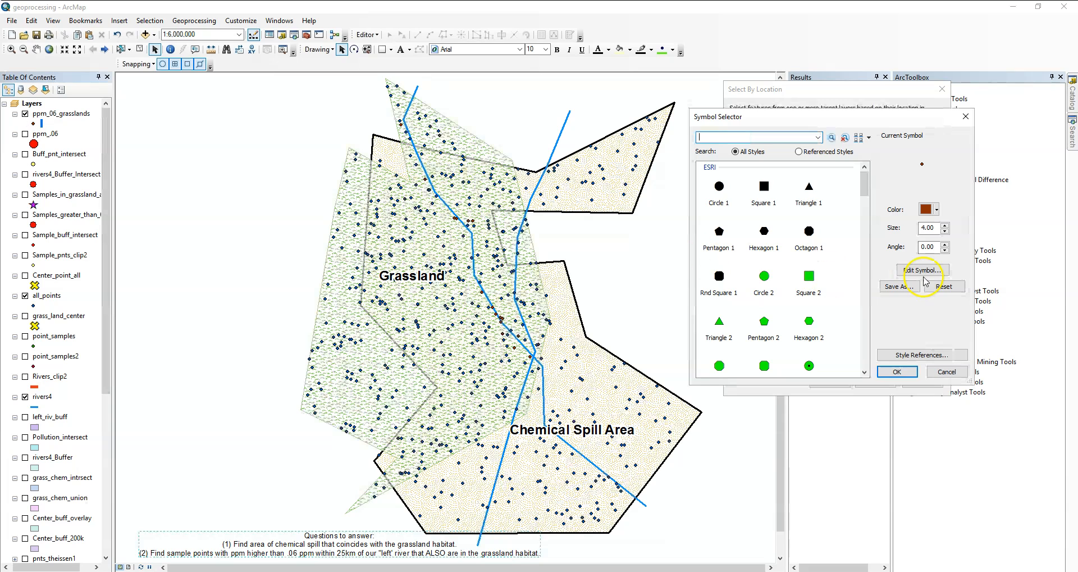
{"action": "left_click", "coordinate": [936, 210]}
{"action": "left_click", "coordinate": [935, 250]}
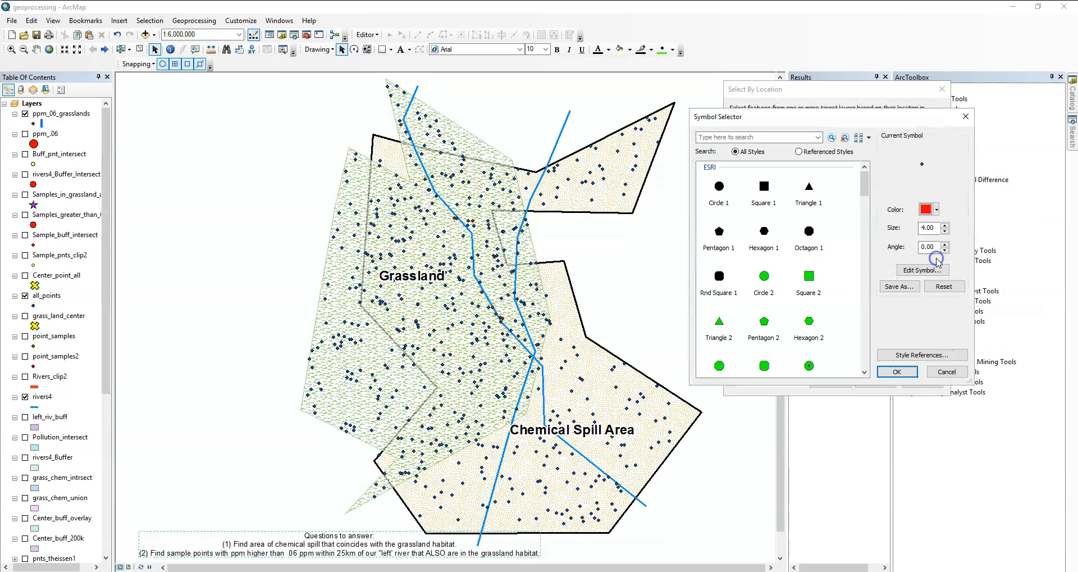
{"action": "left_click", "coordinate": [899, 374]}
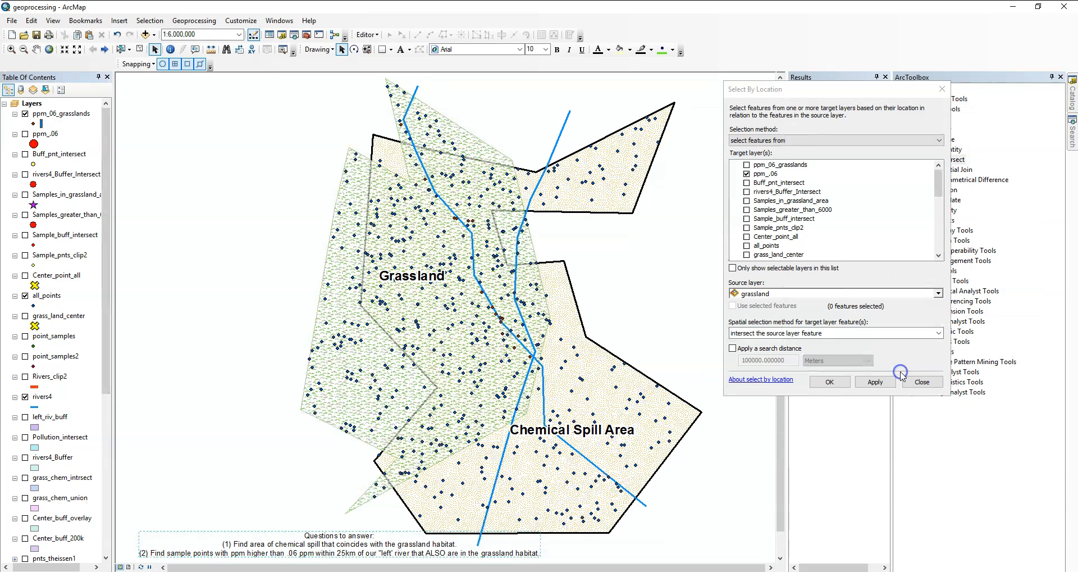
{"action": "left_click", "coordinate": [825, 381]}
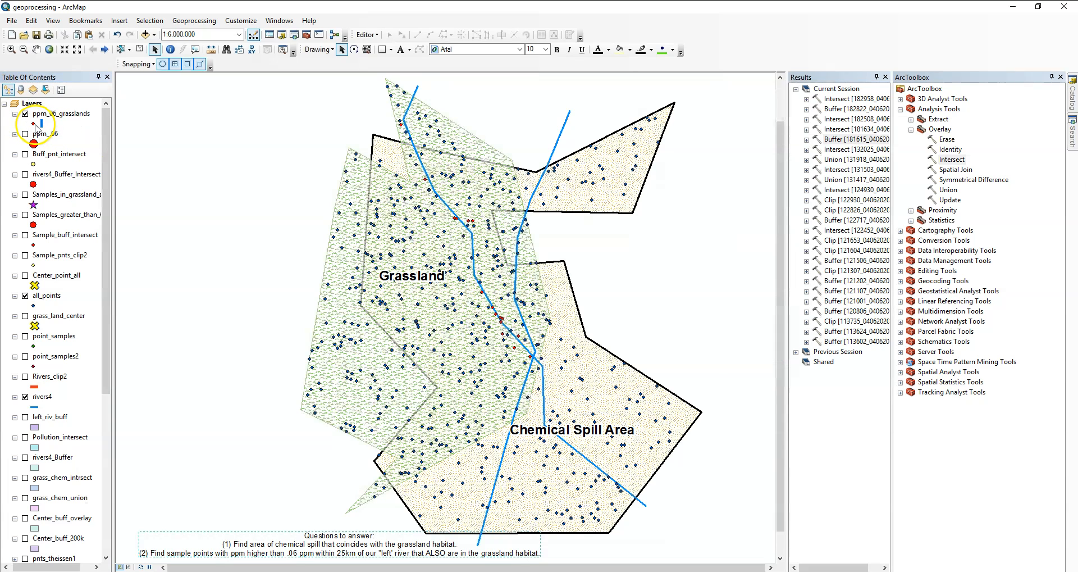
{"action": "left_click", "coordinate": [34, 124]}
{"action": "left_click", "coordinate": [946, 226]}
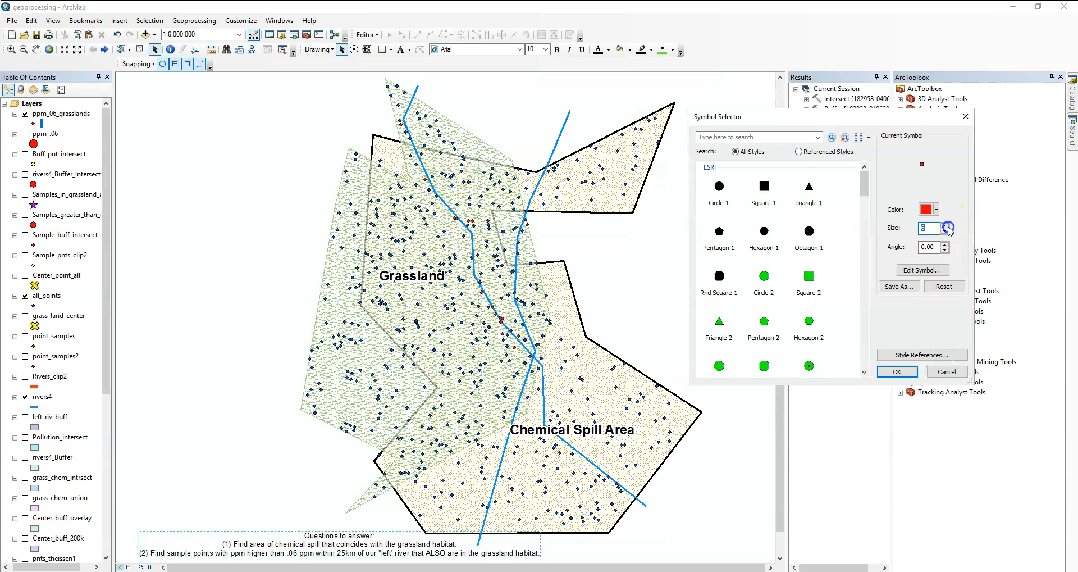
{"action": "left_click", "coordinate": [897, 372]}
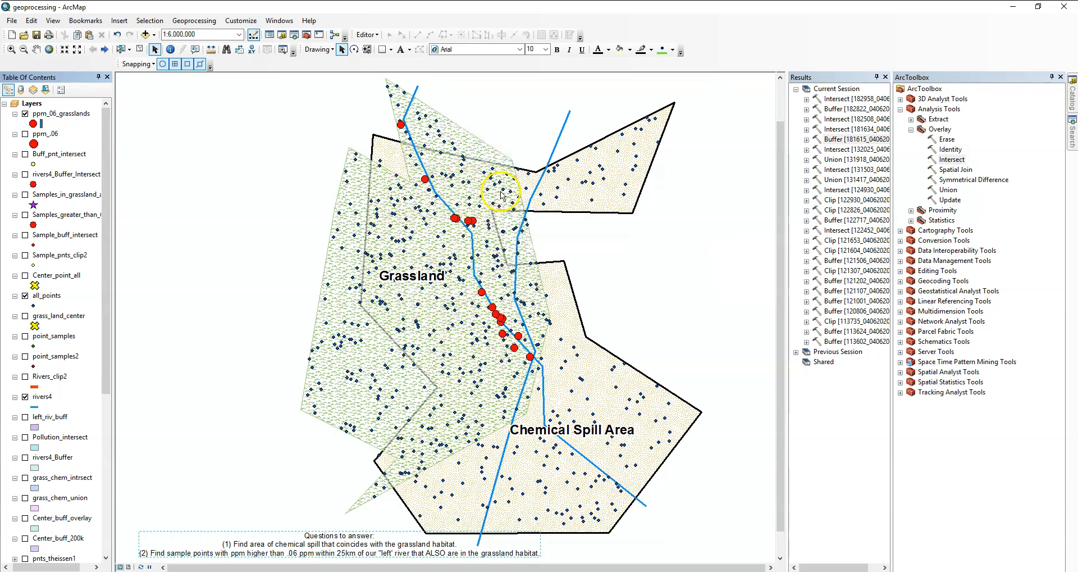
- Select the left river's record, FID 1, in the rivers4 attribute table, and close the table
{"action": "left_click", "coordinate": [149, 21]}
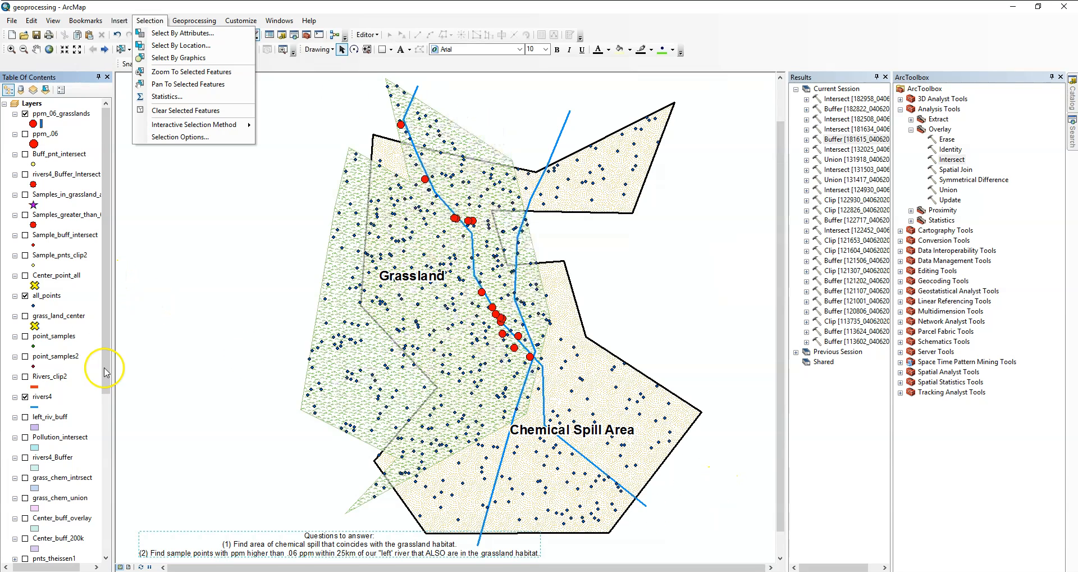
{"action": "left_click", "coordinate": [37, 397]}
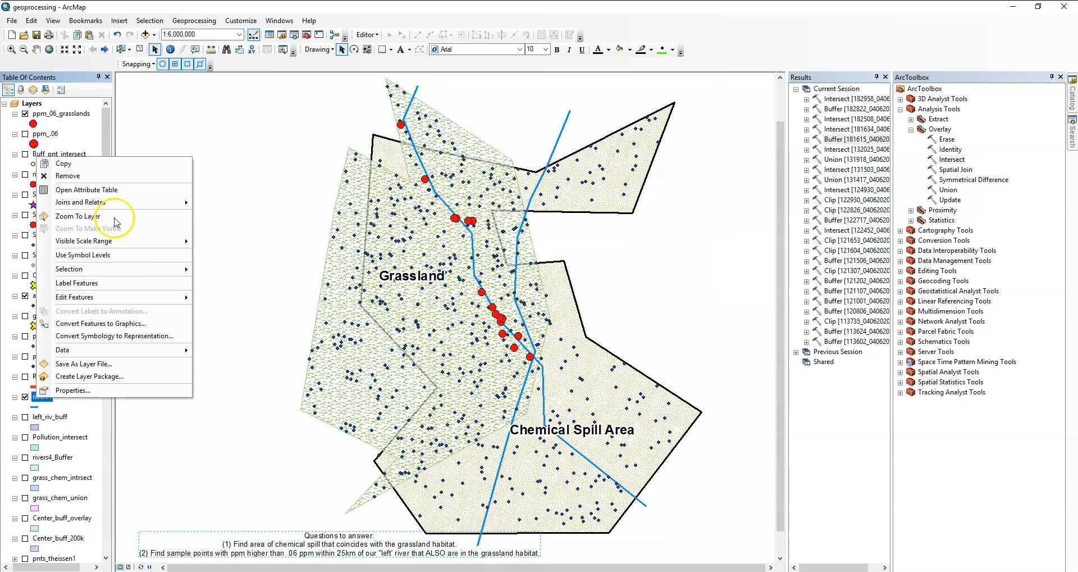
{"action": "left_click", "coordinate": [112, 190]}
{"action": "left_click", "coordinate": [83, 440]}
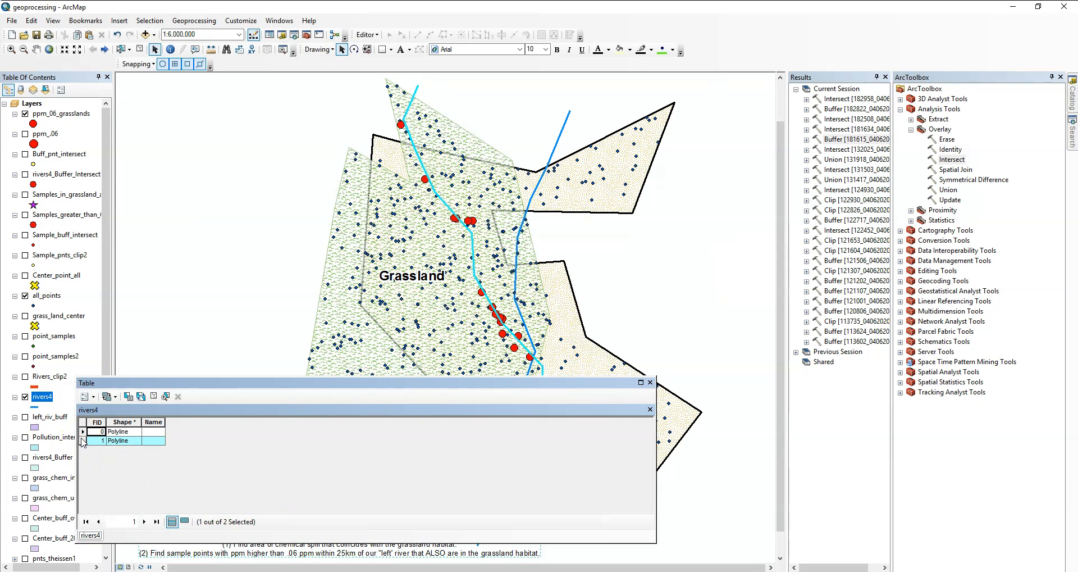
{"action": "left_click_drag", "start_coordinate": [373, 383], "coordinate": [610, 385]}
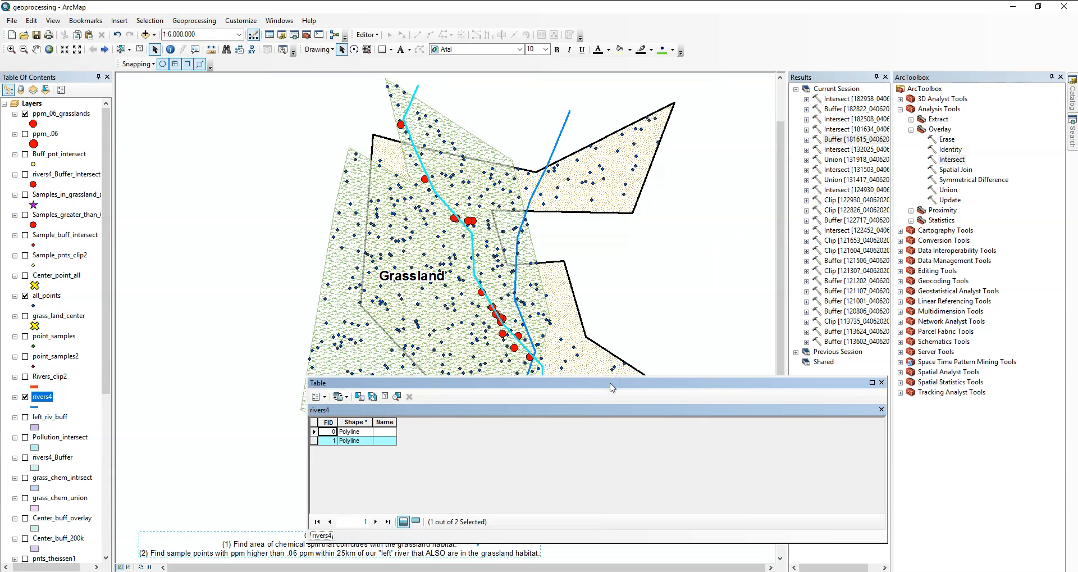
{"action": "left_click", "coordinate": [881, 383]}
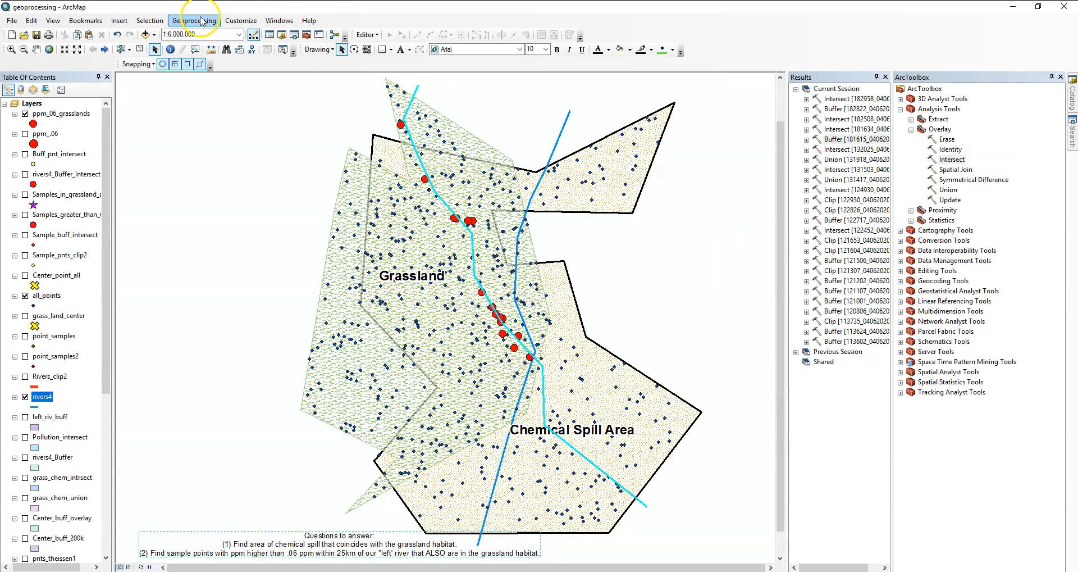
- Clear all selected features on the map
{"action": "left_click", "coordinate": [190, 21]}
{"action": "left_click", "coordinate": [188, 21]}
{"action": "left_click", "coordinate": [149, 21]}
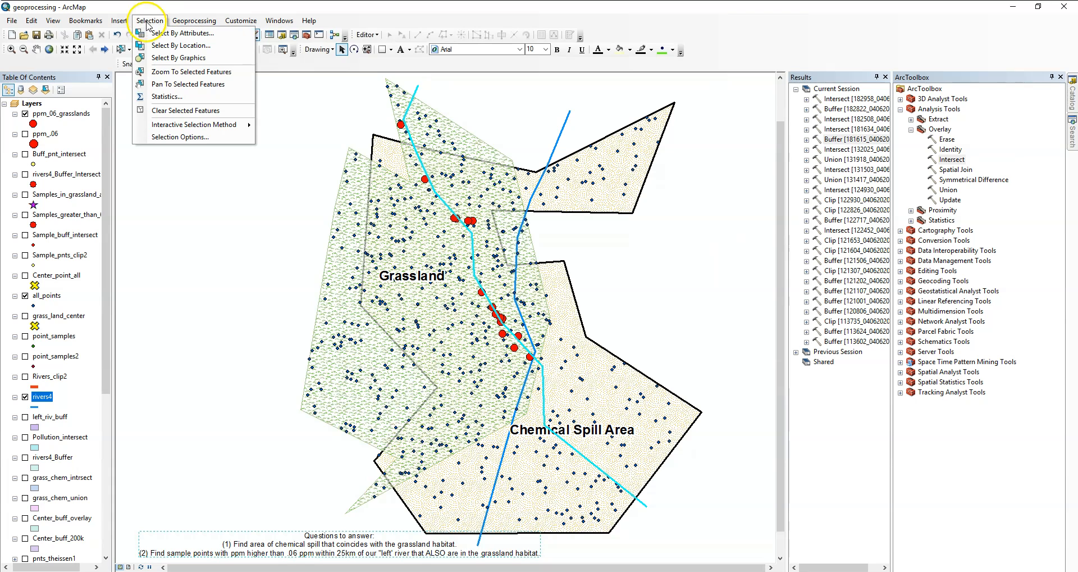
{"action": "left_click", "coordinate": [175, 106]}
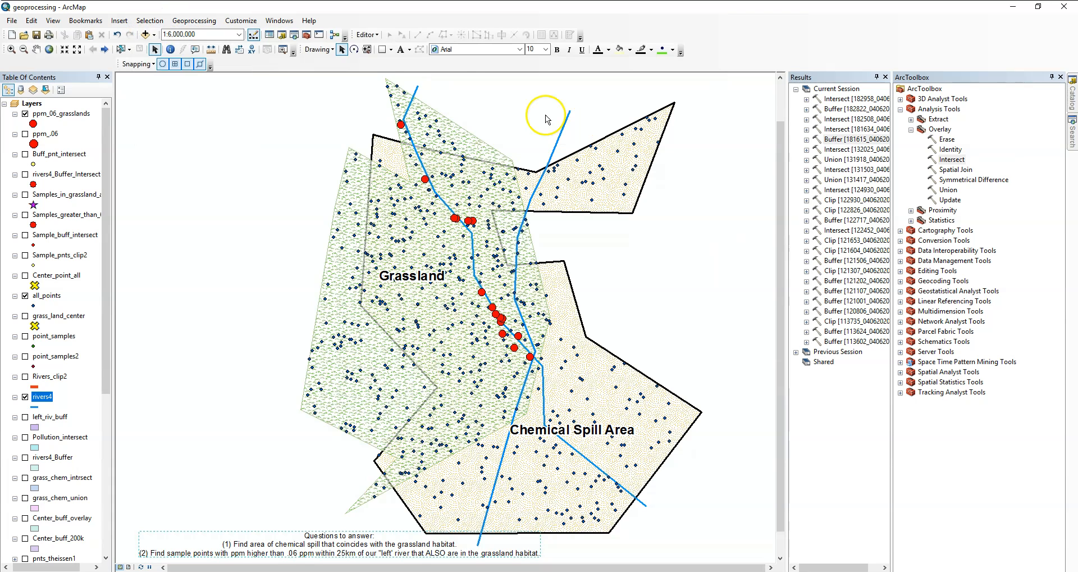